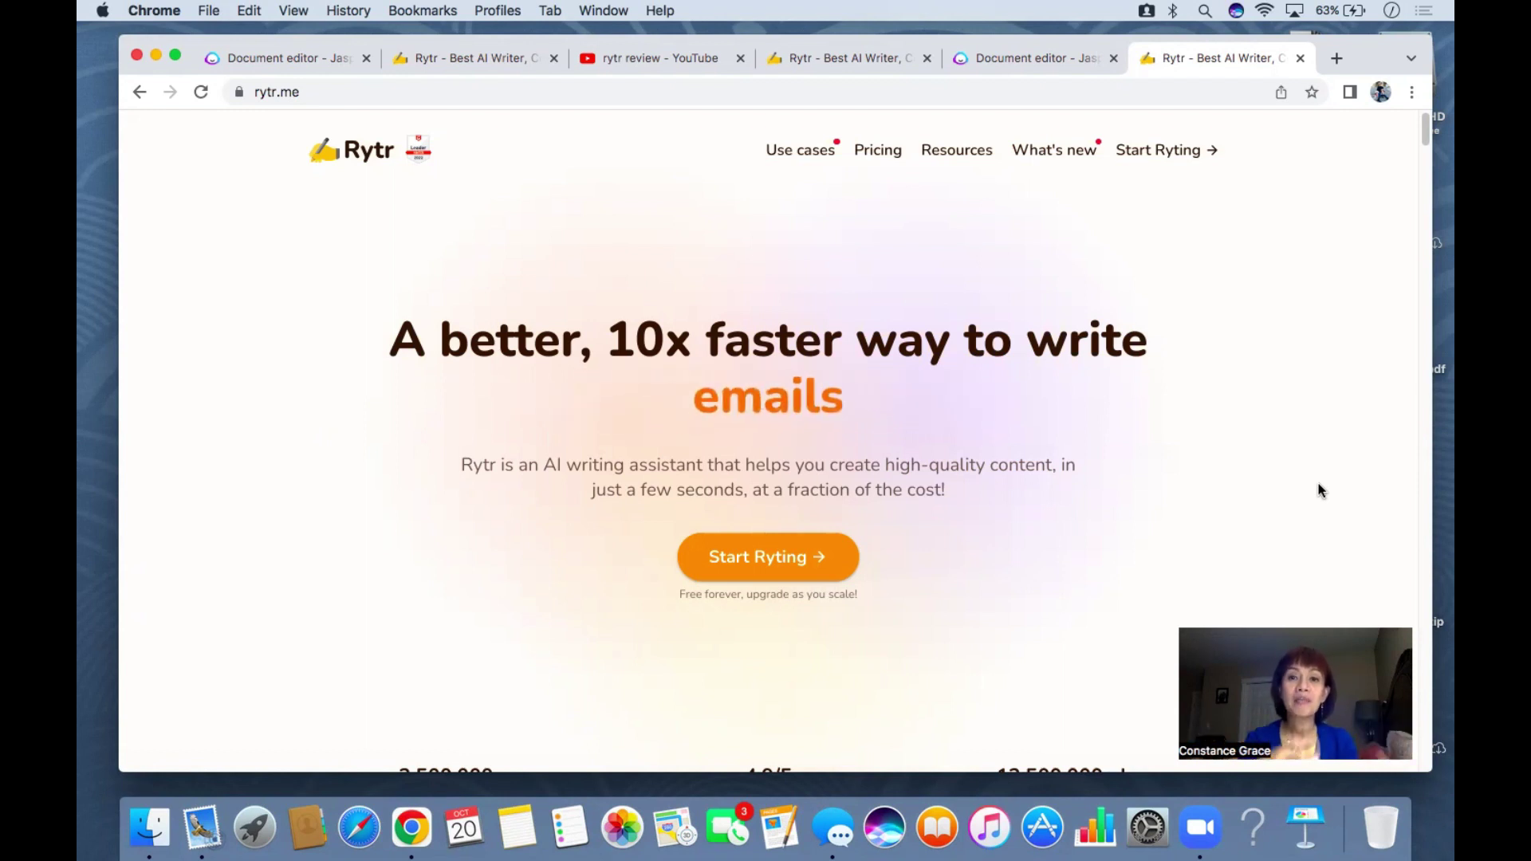
Look over Rytr's pricing plans section, then launch the Rytr writing app.
scroll(1152, 505, down, 2)
scroll(1042, 380, up, 3)
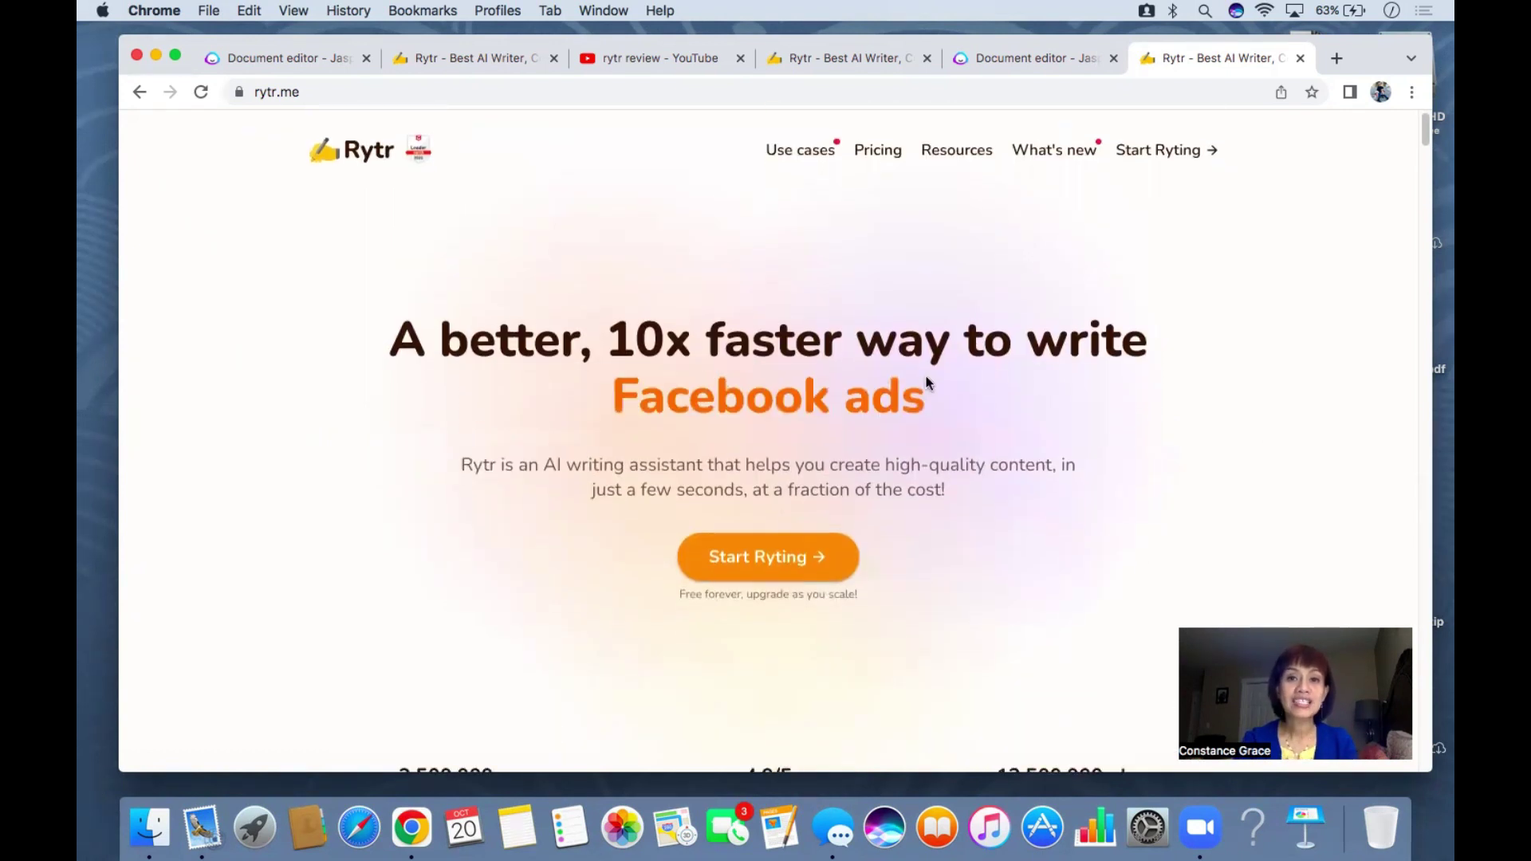
click(875, 151)
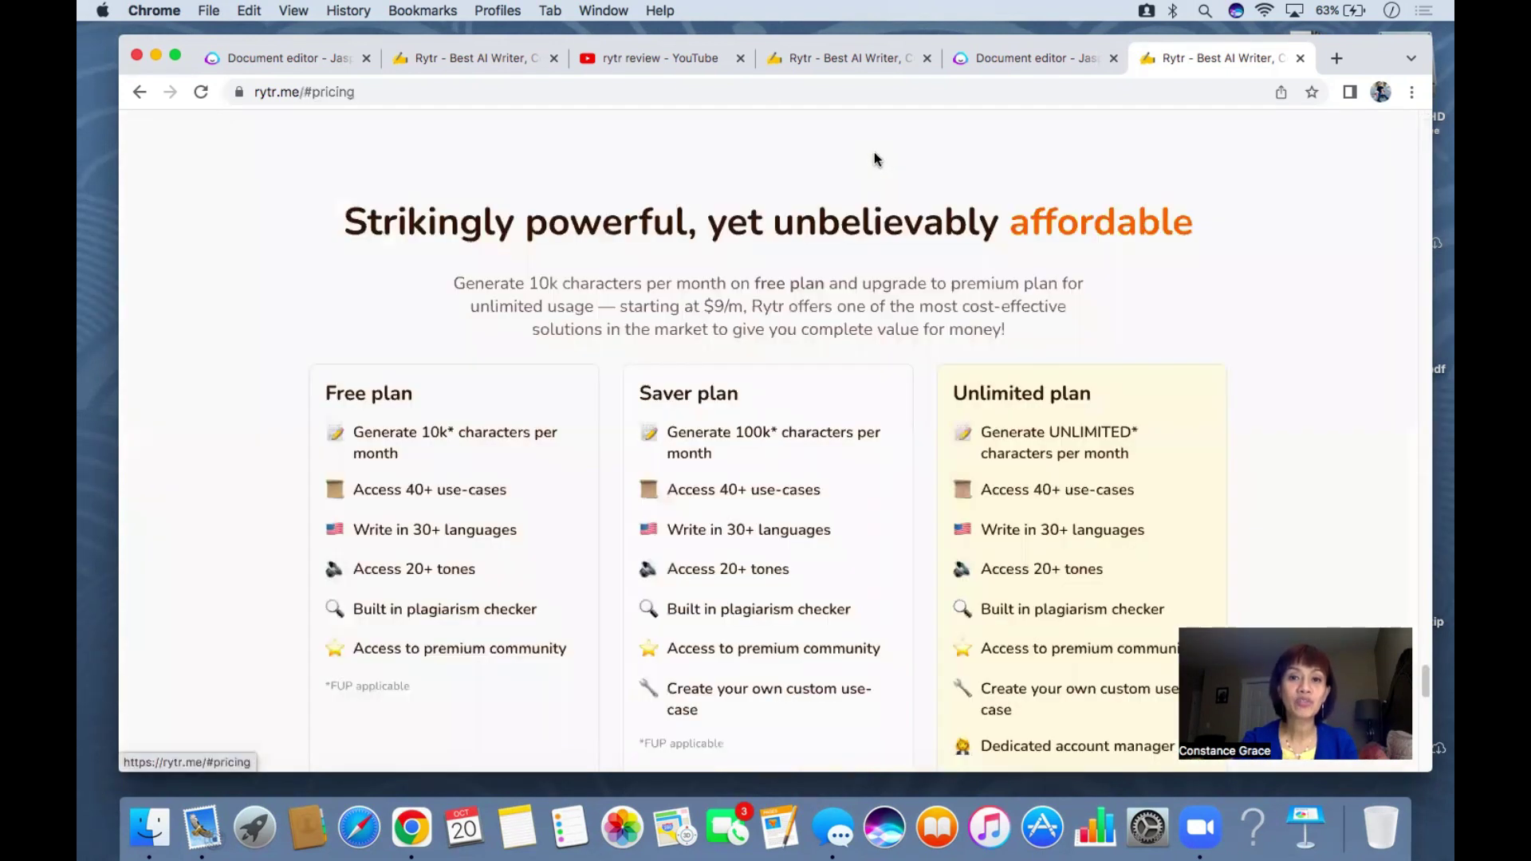
scroll(838, 263, down, 1)
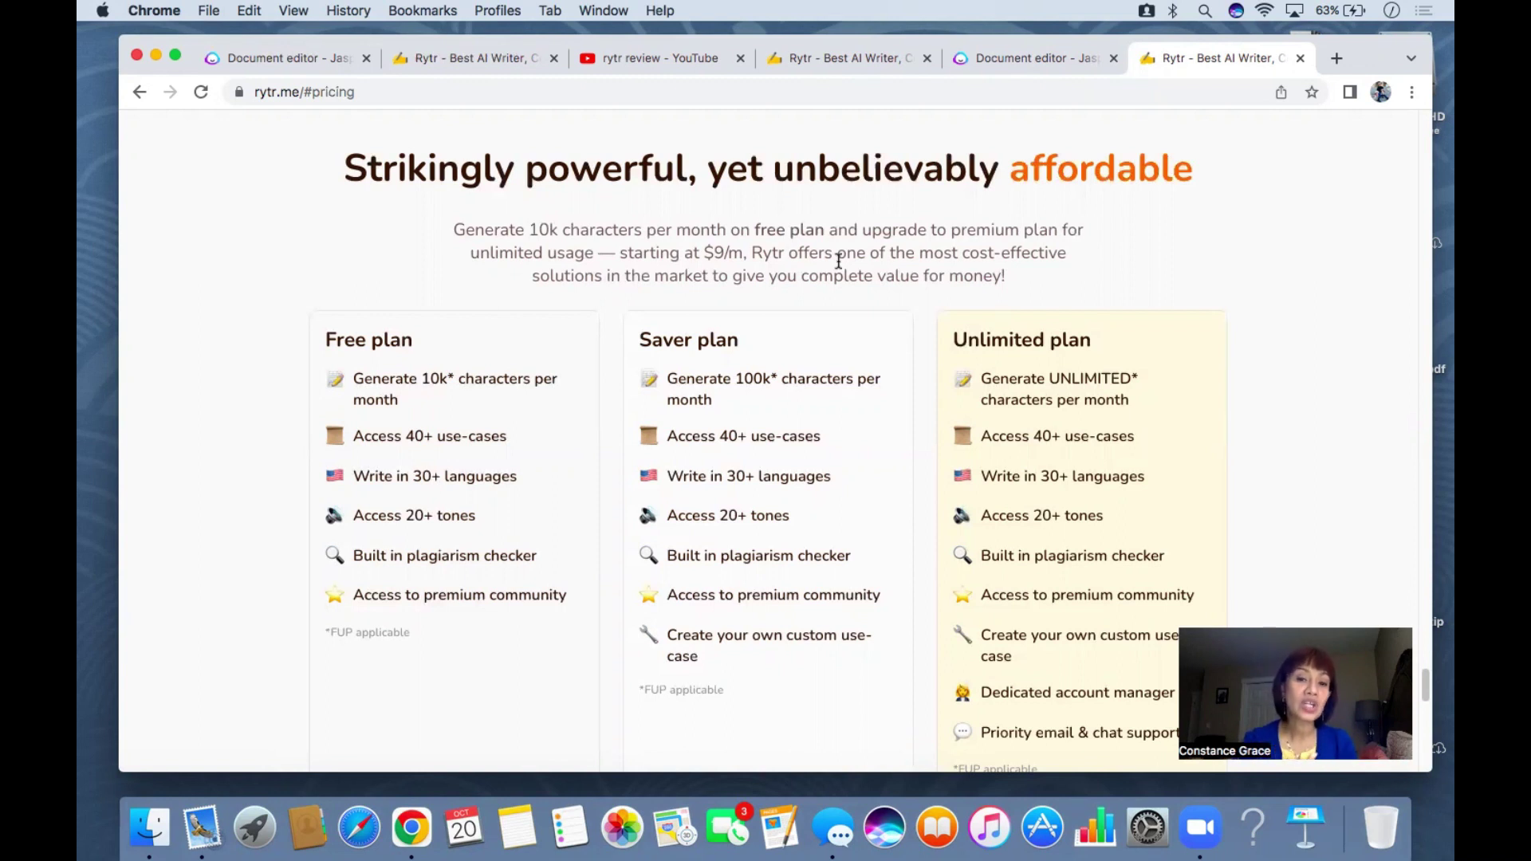
scroll(624, 341, down, 3)
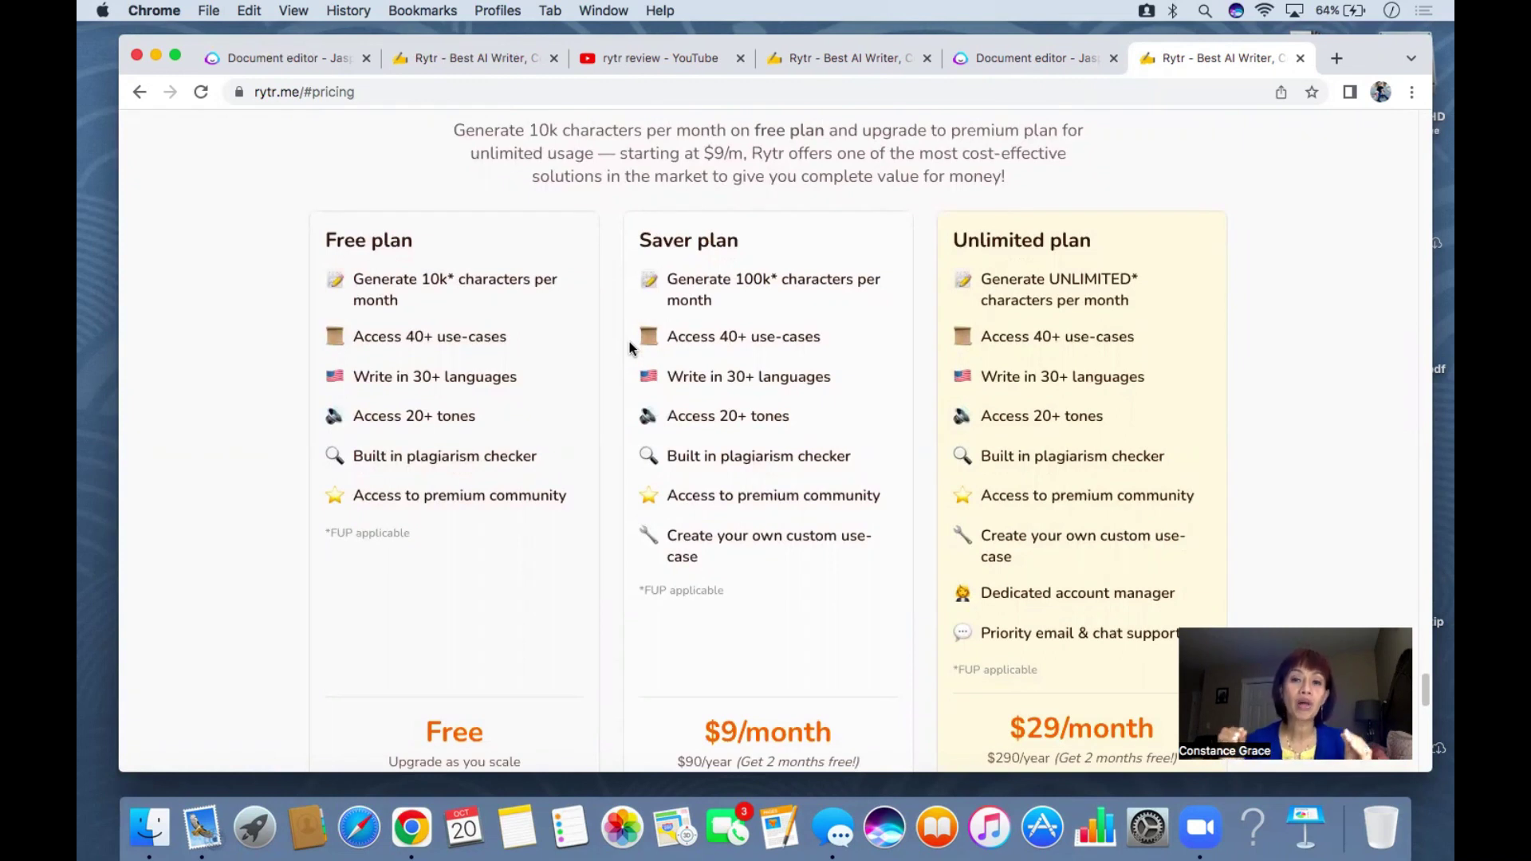
scroll(1200, 298, down, 1)
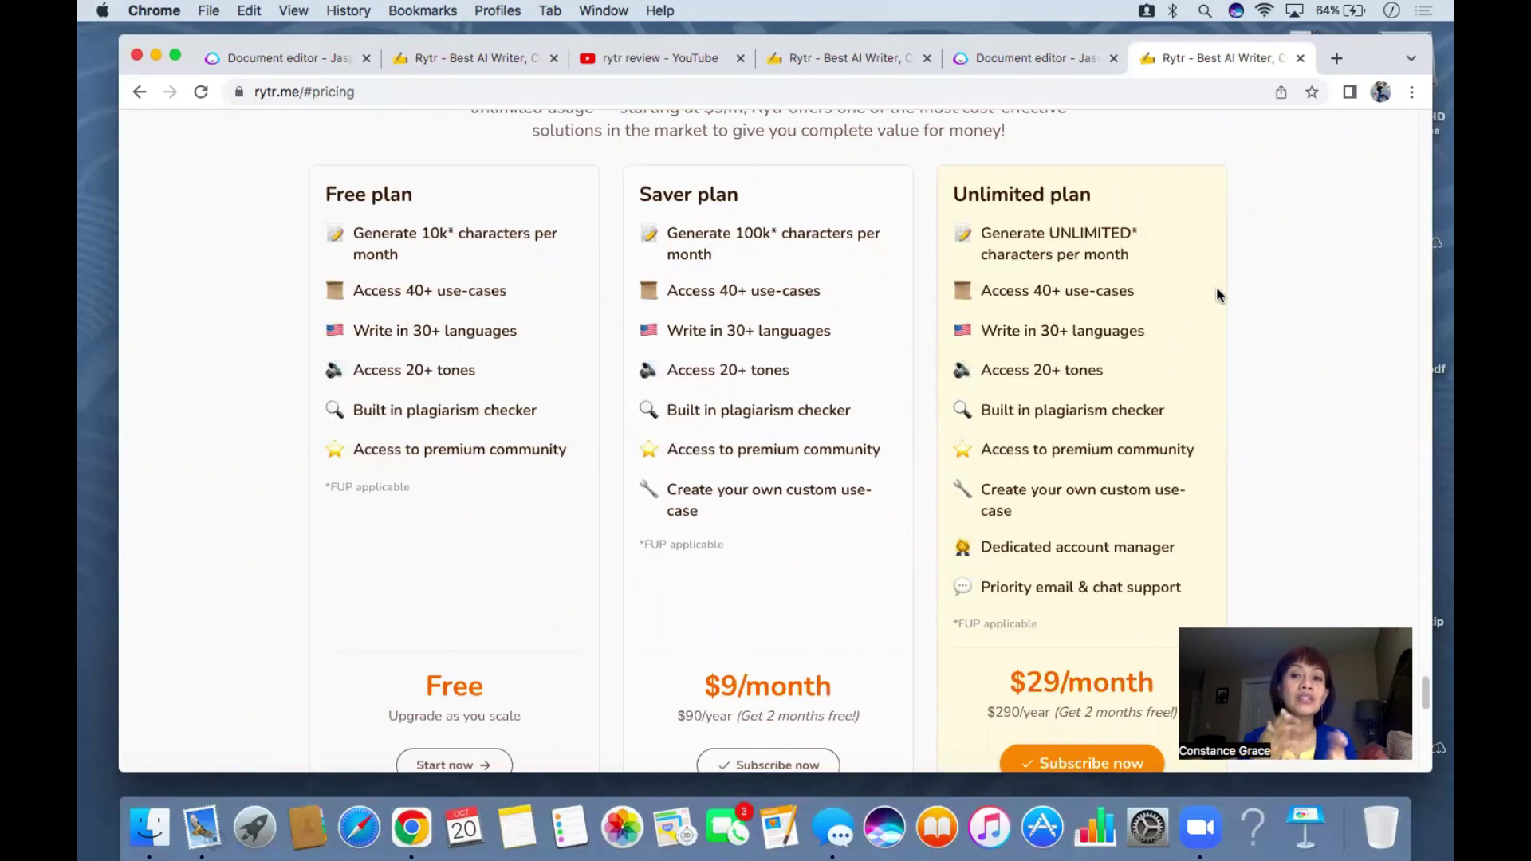
scroll(1276, 170, up, 20)
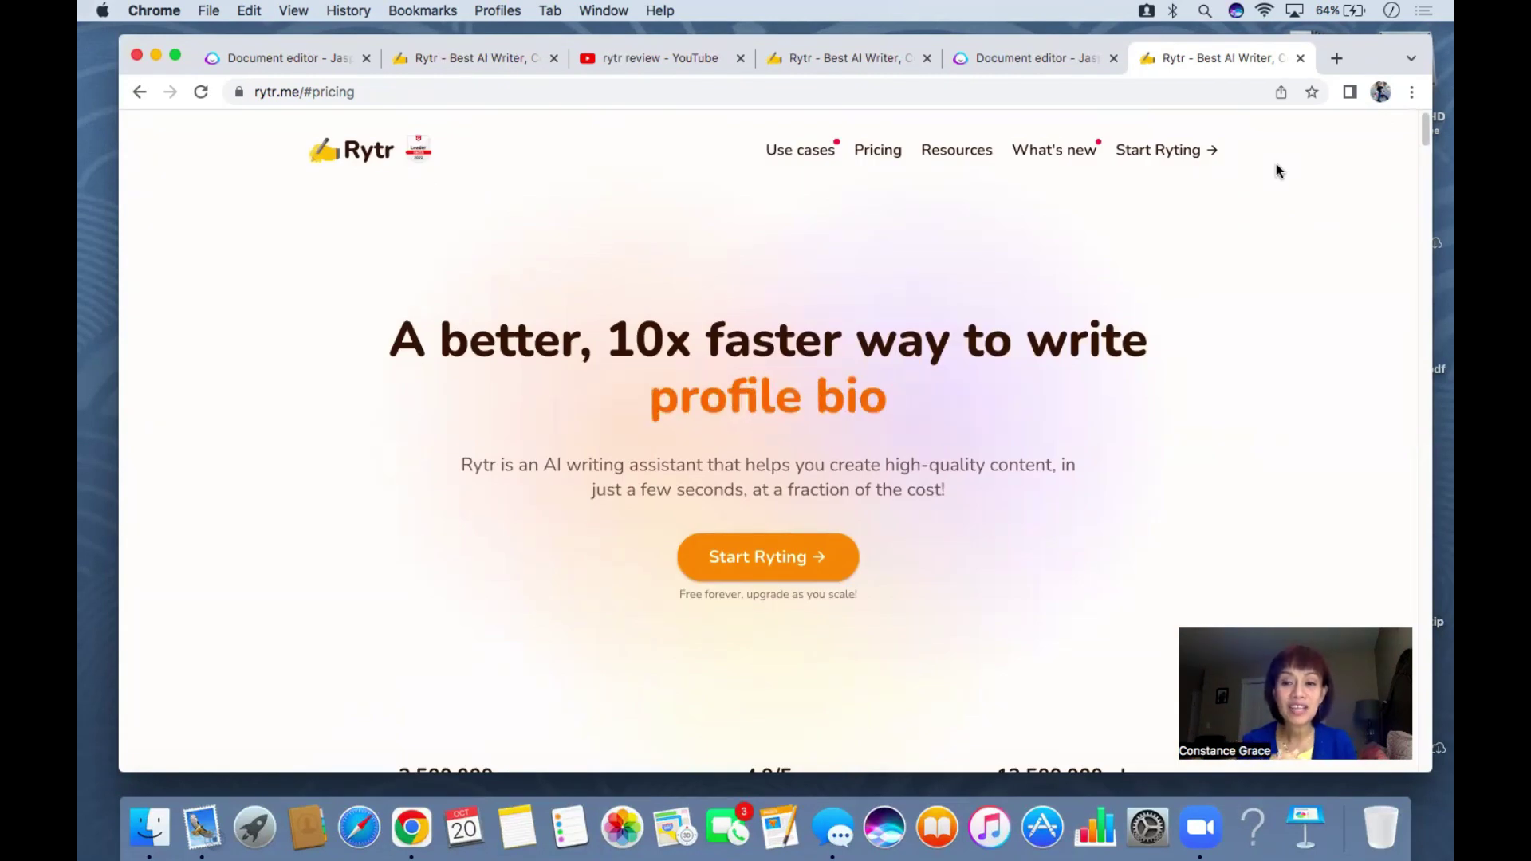
click(1165, 153)
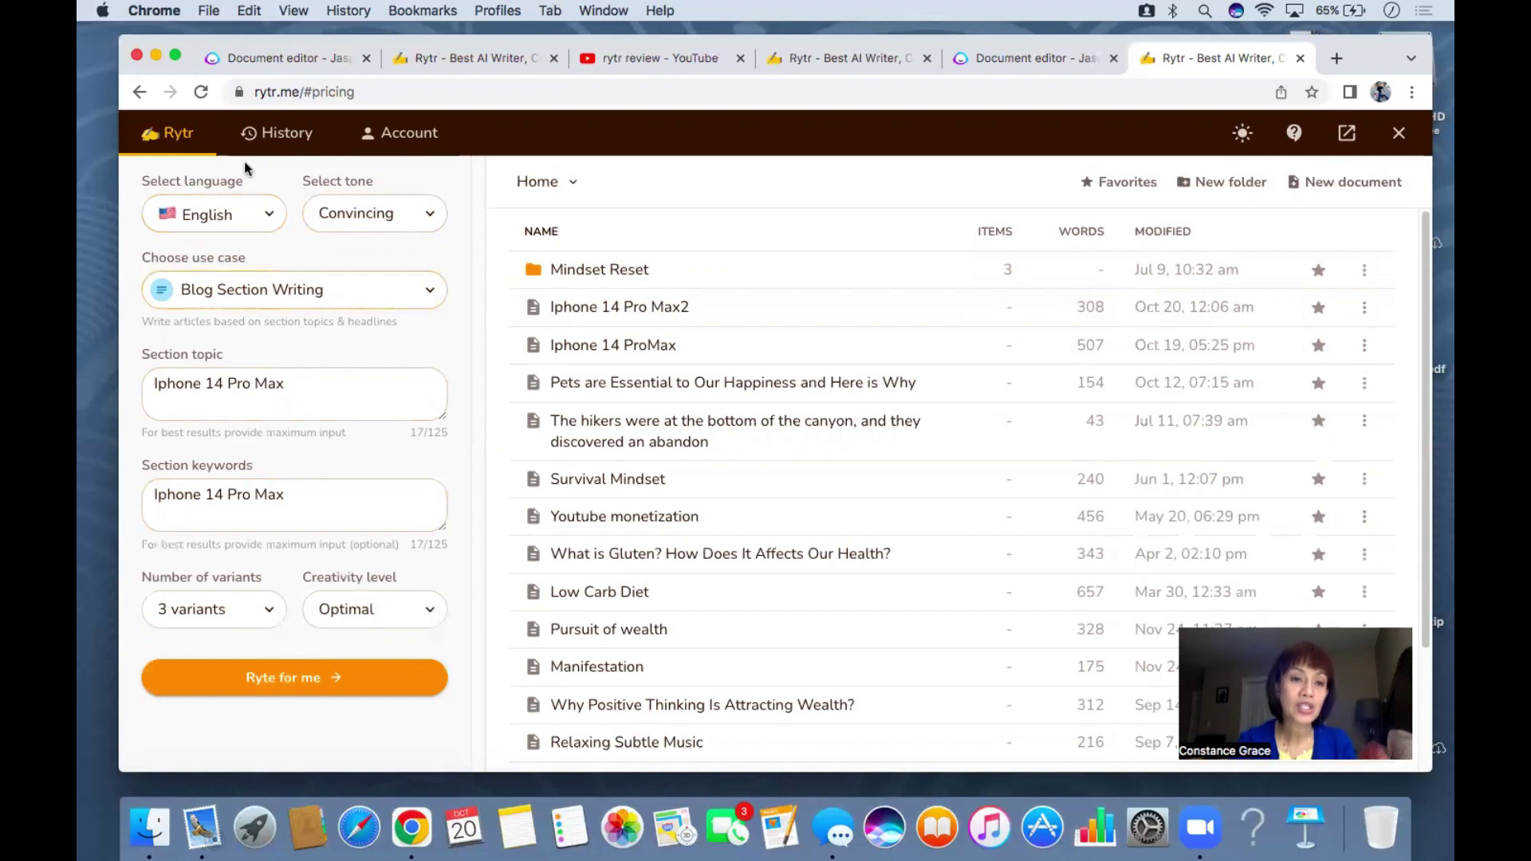
click(253, 213)
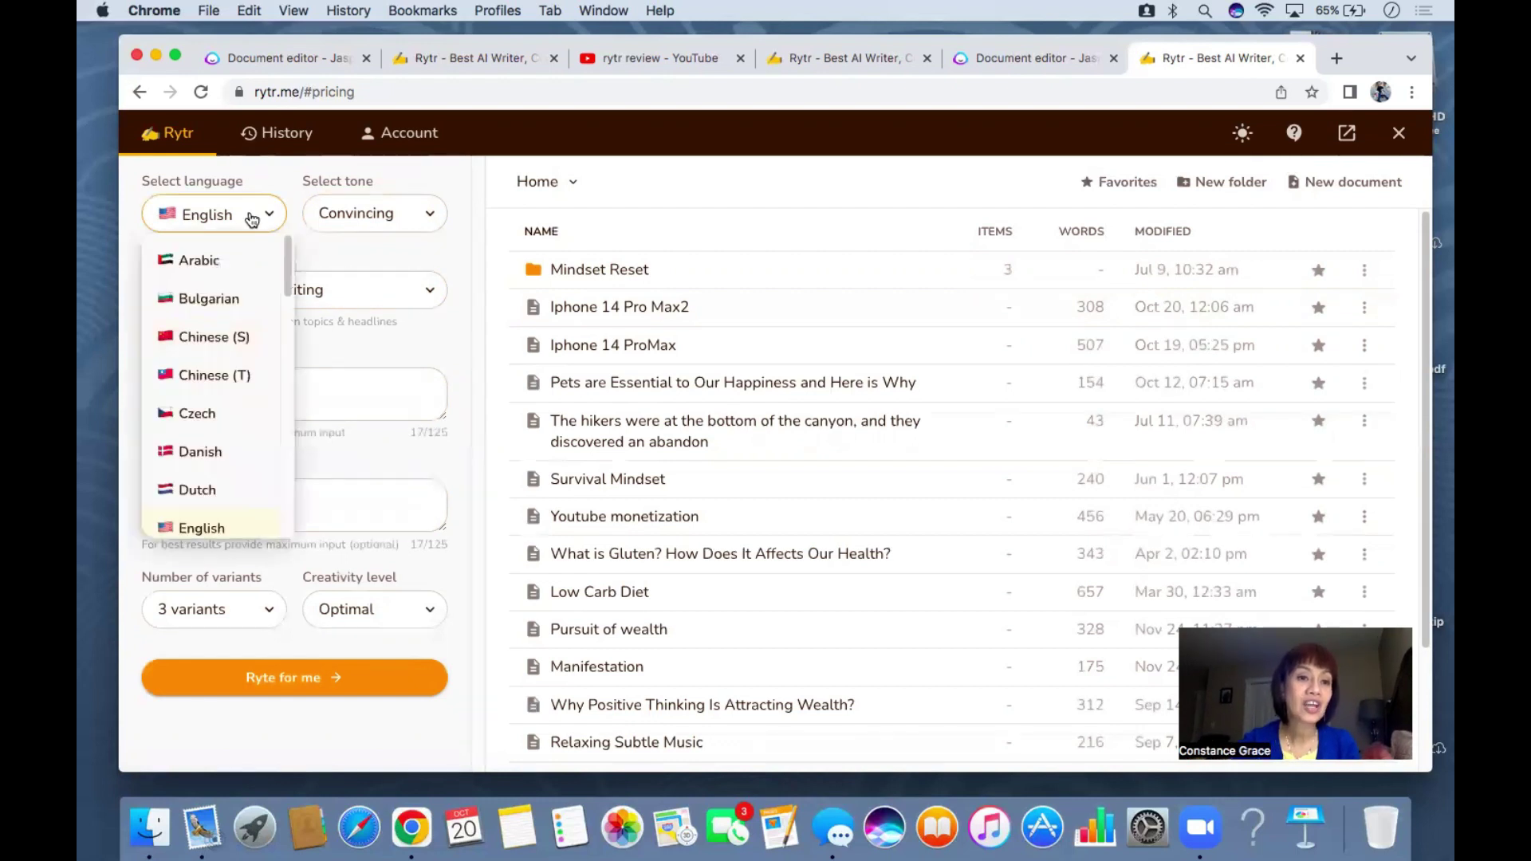
scroll(252, 289, down, 1)
scroll(251, 323, down, 4)
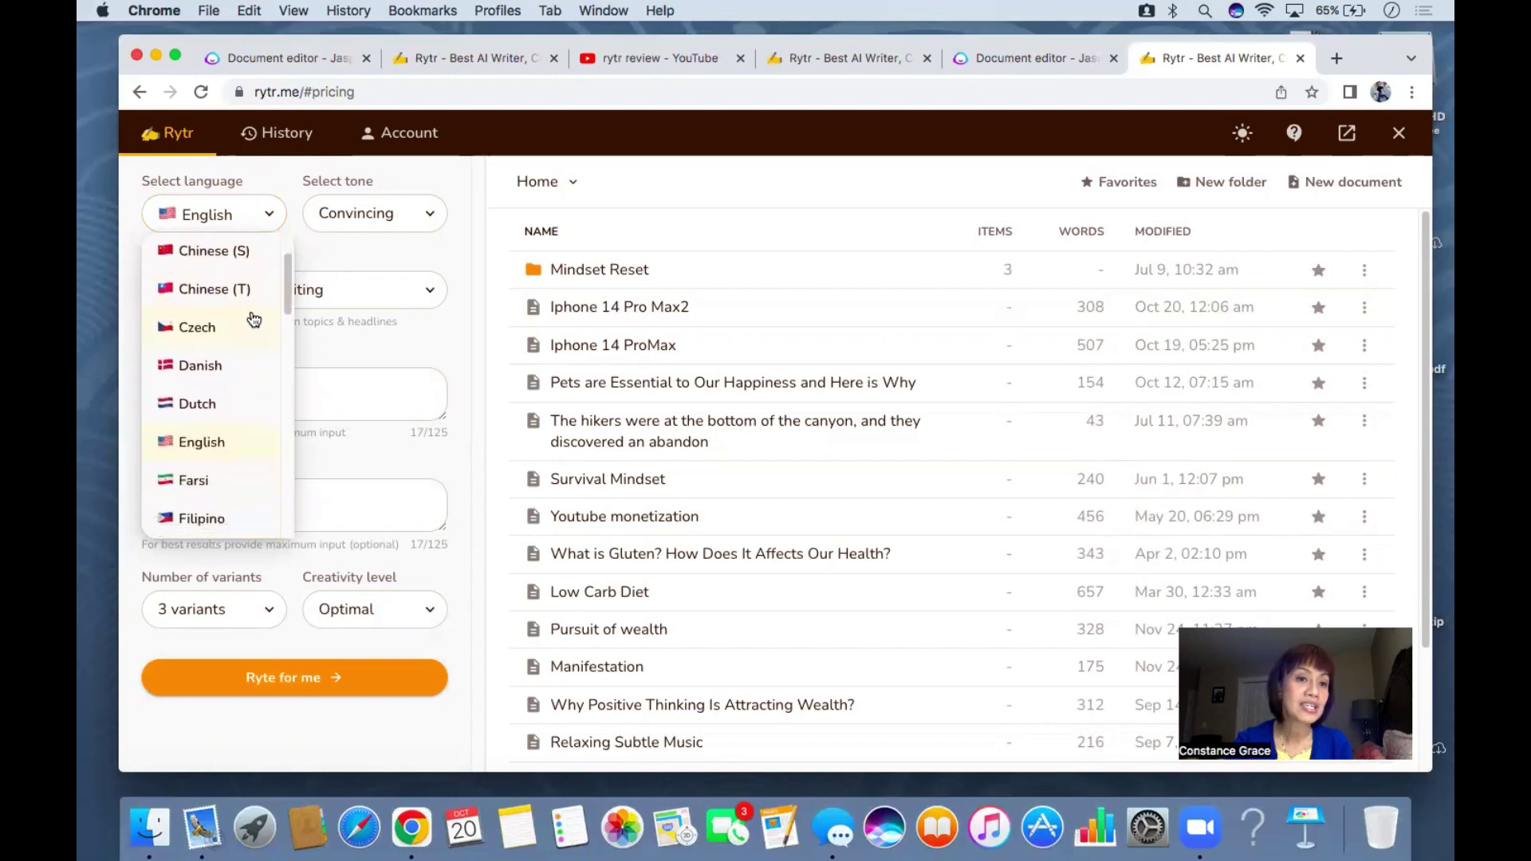
scroll(248, 330, down, 3)
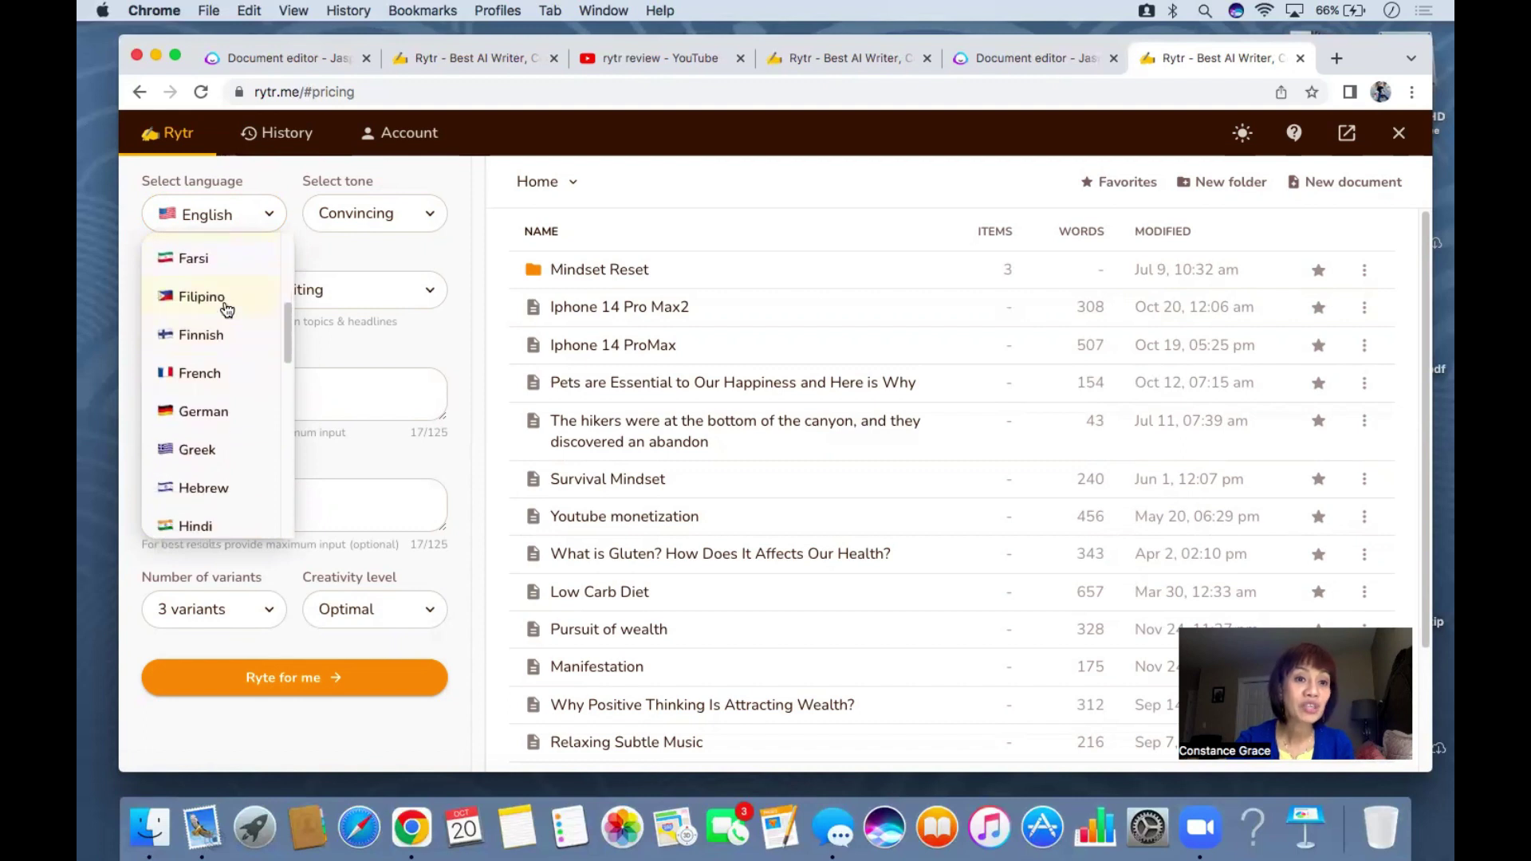
scroll(237, 362, down, 1)
scroll(238, 362, down, 2)
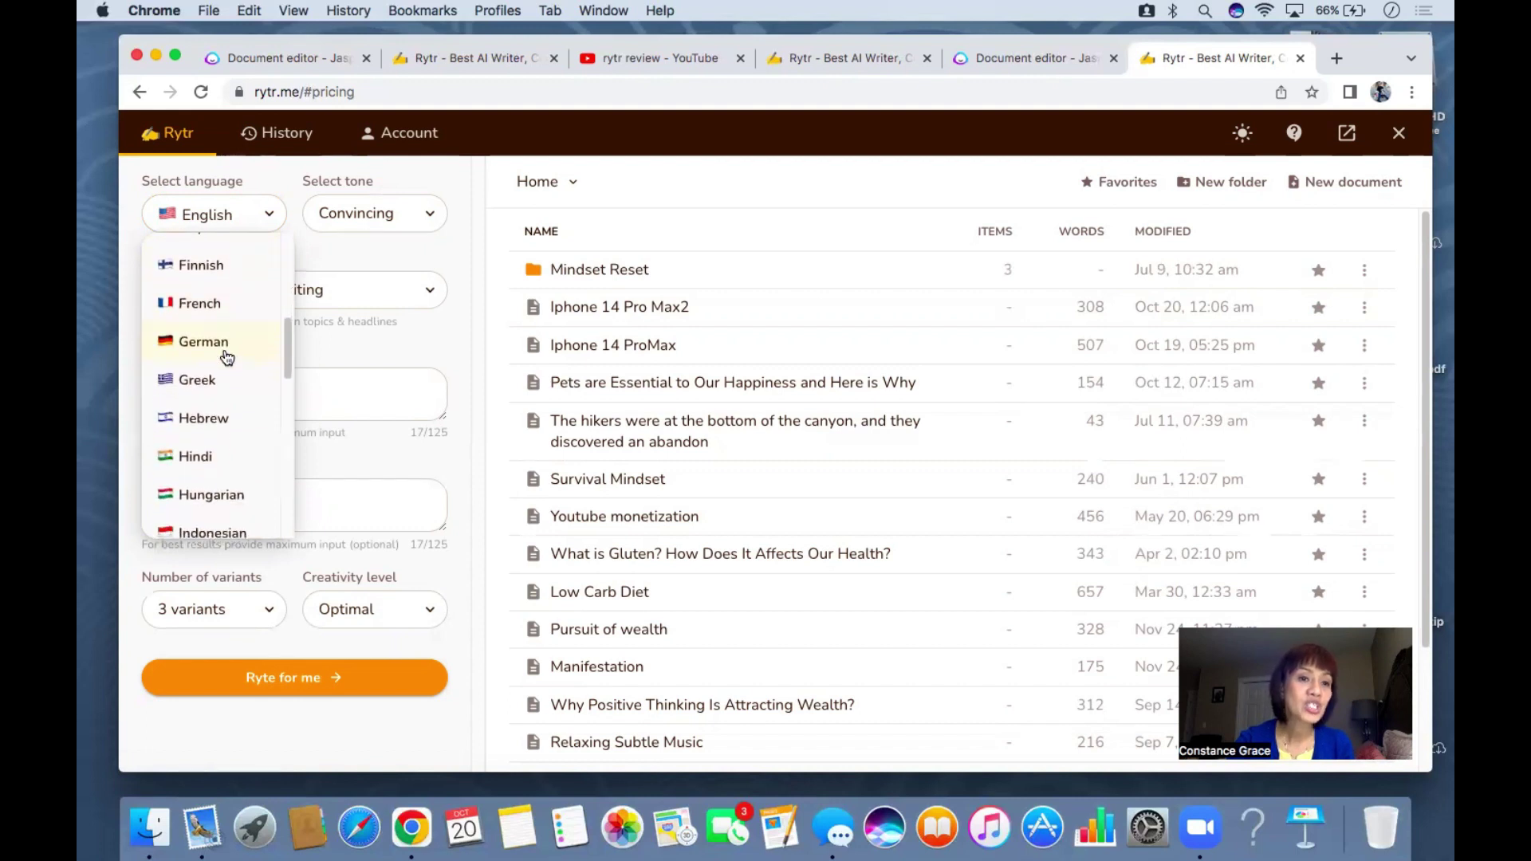
scroll(230, 389, down, 3)
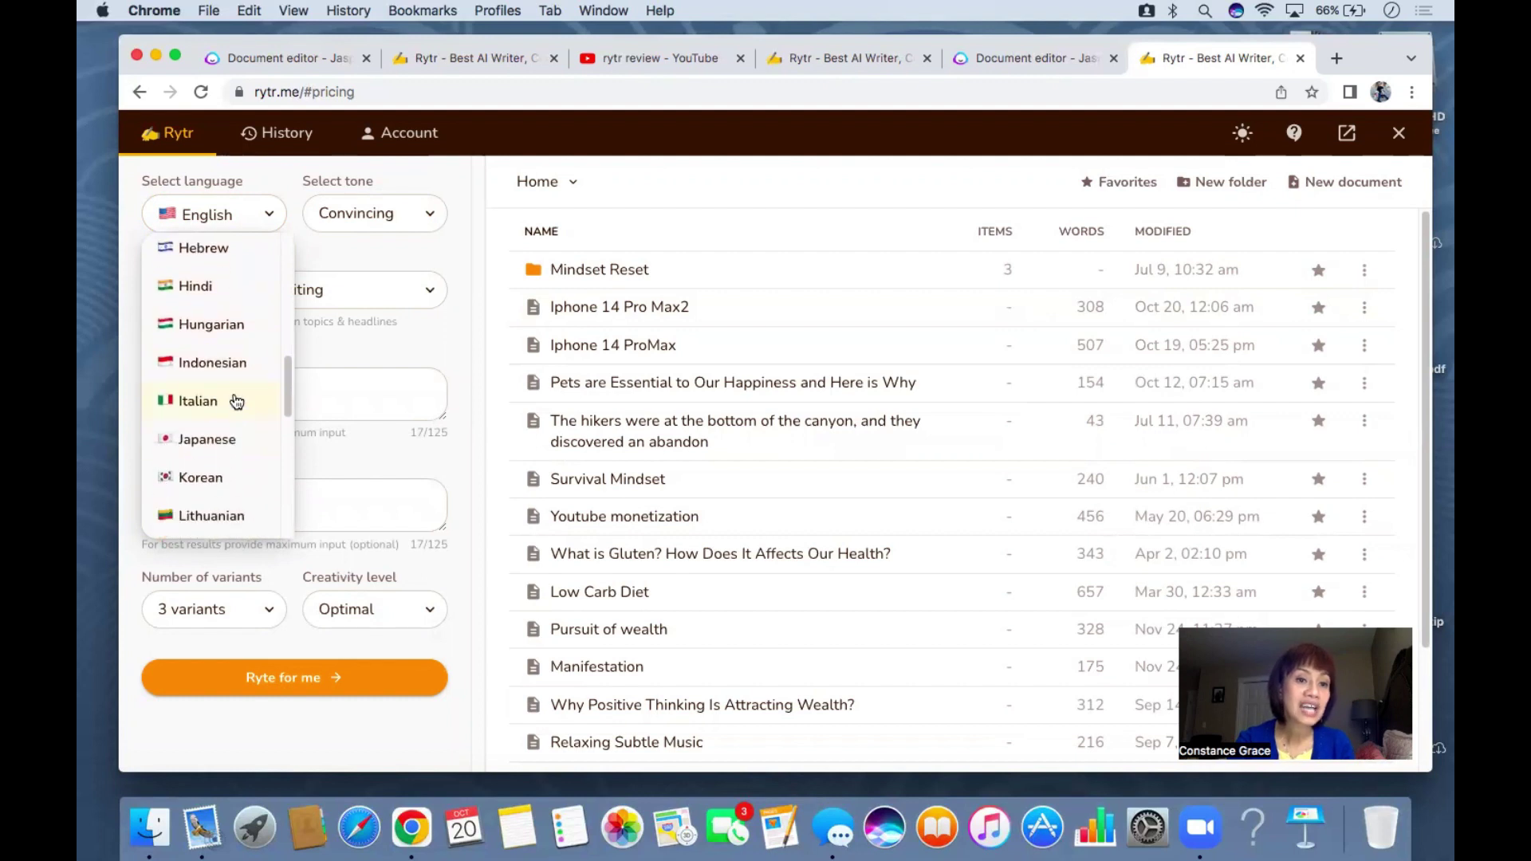
scroll(234, 423, down, 2)
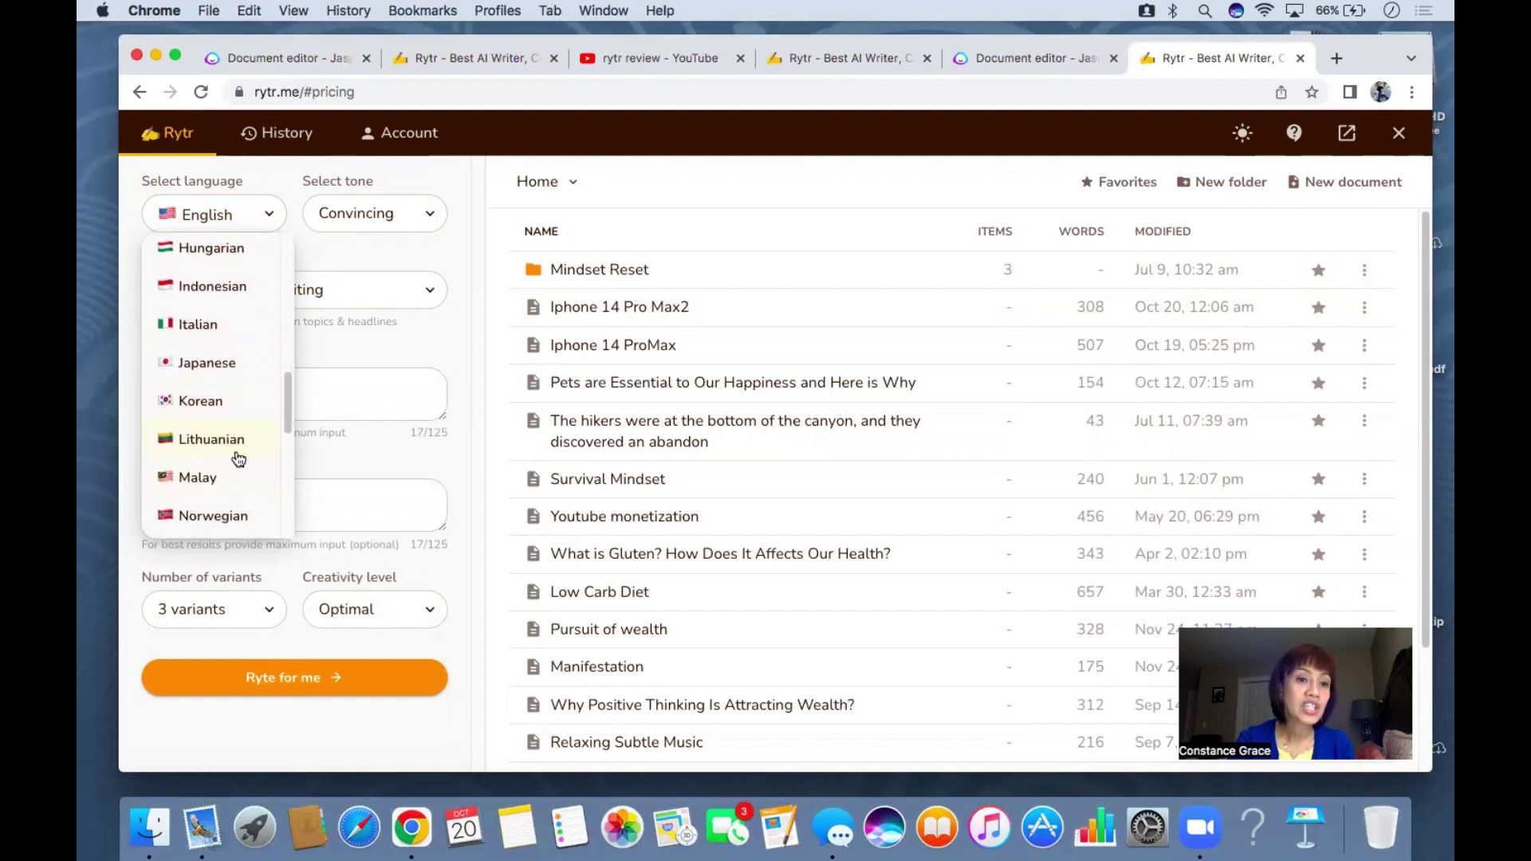
scroll(235, 456, down, 2)
scroll(248, 466, down, 3)
scroll(240, 454, down, 1)
scroll(238, 460, down, 2)
scroll(239, 467, down, 2)
scroll(243, 478, down, 3)
scroll(245, 490, down, 1)
scroll(242, 456, up, 3)
scroll(242, 456, up, 15)
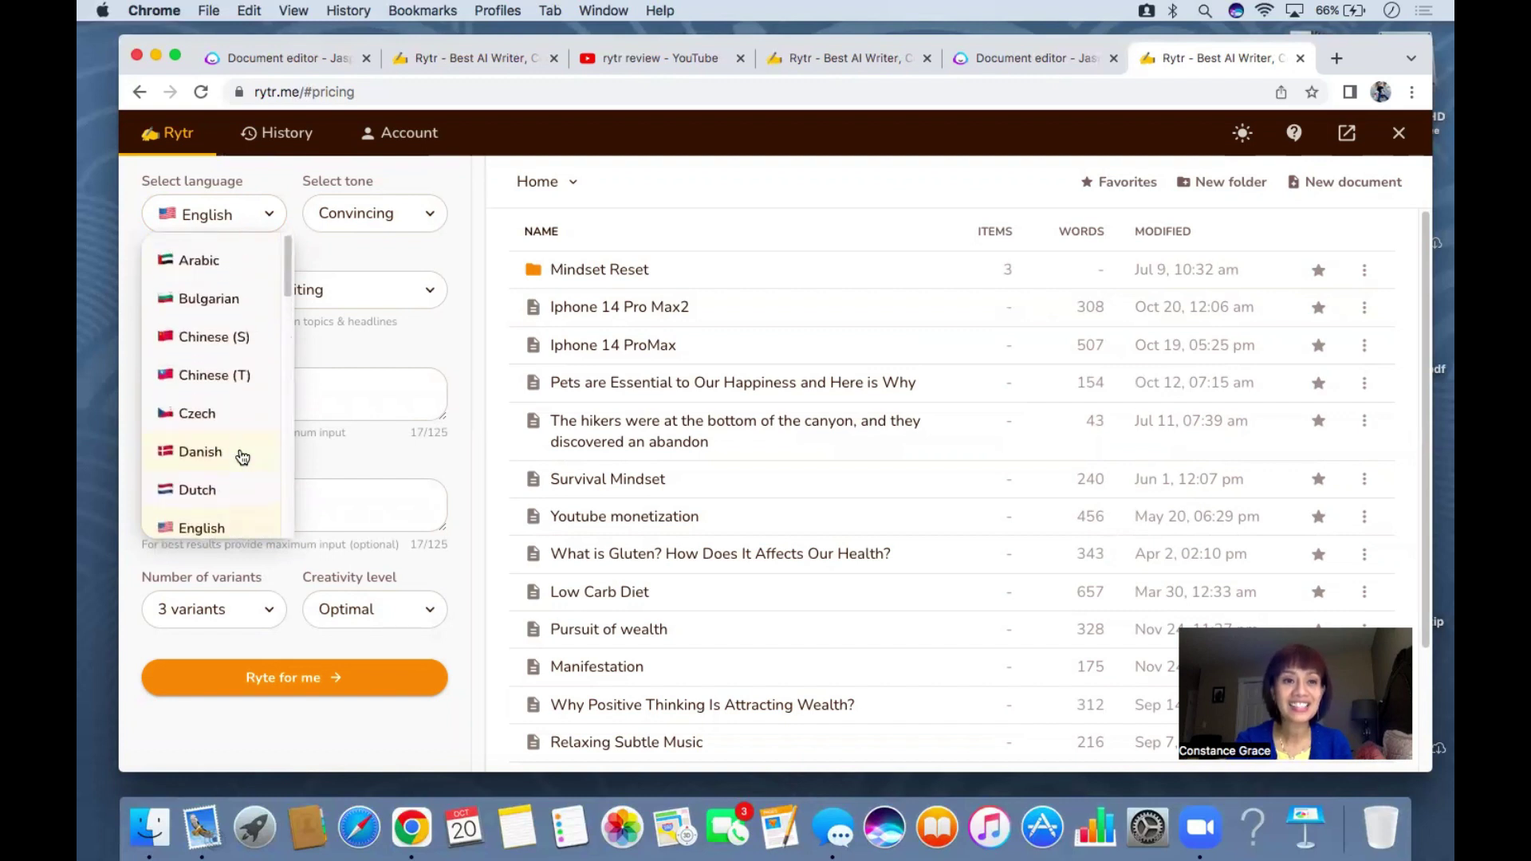
scroll(242, 417, down, 4)
scroll(231, 431, down, 1)
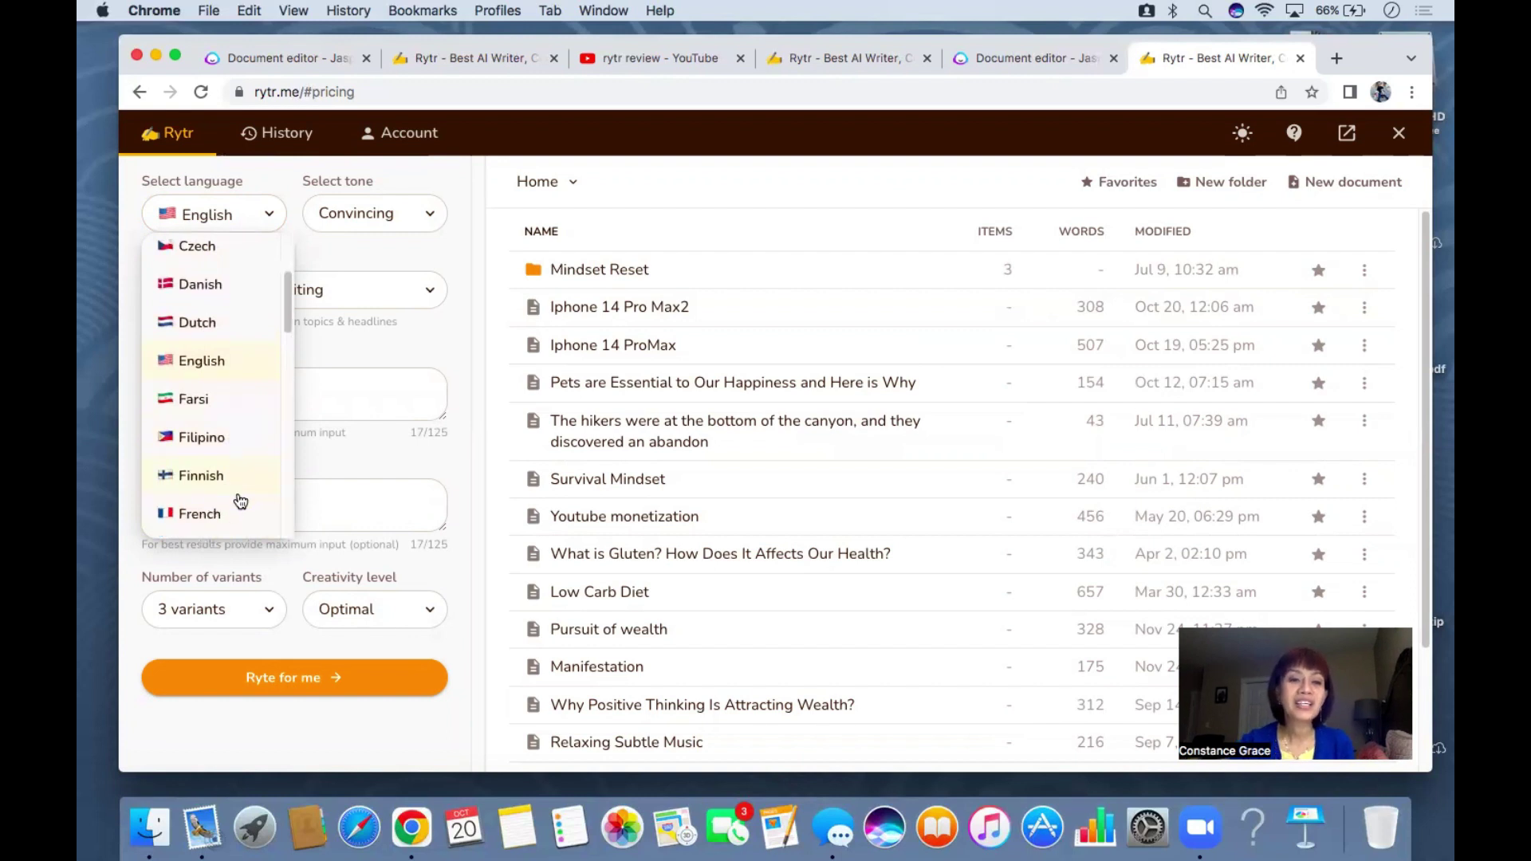
click(225, 734)
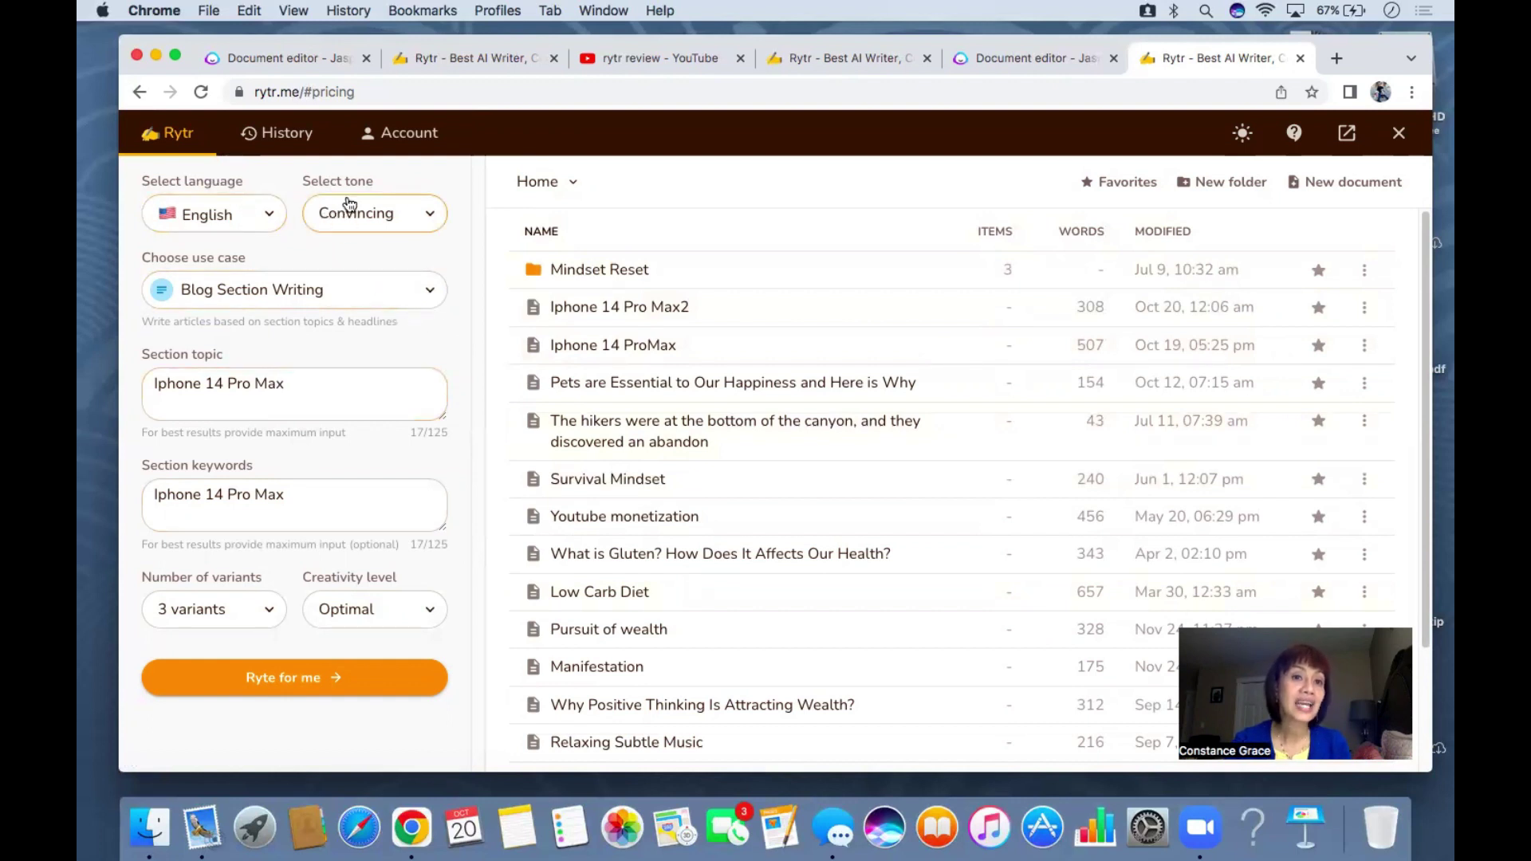
Change the tone from Assertive to Convincing in the tone list.
click(391, 213)
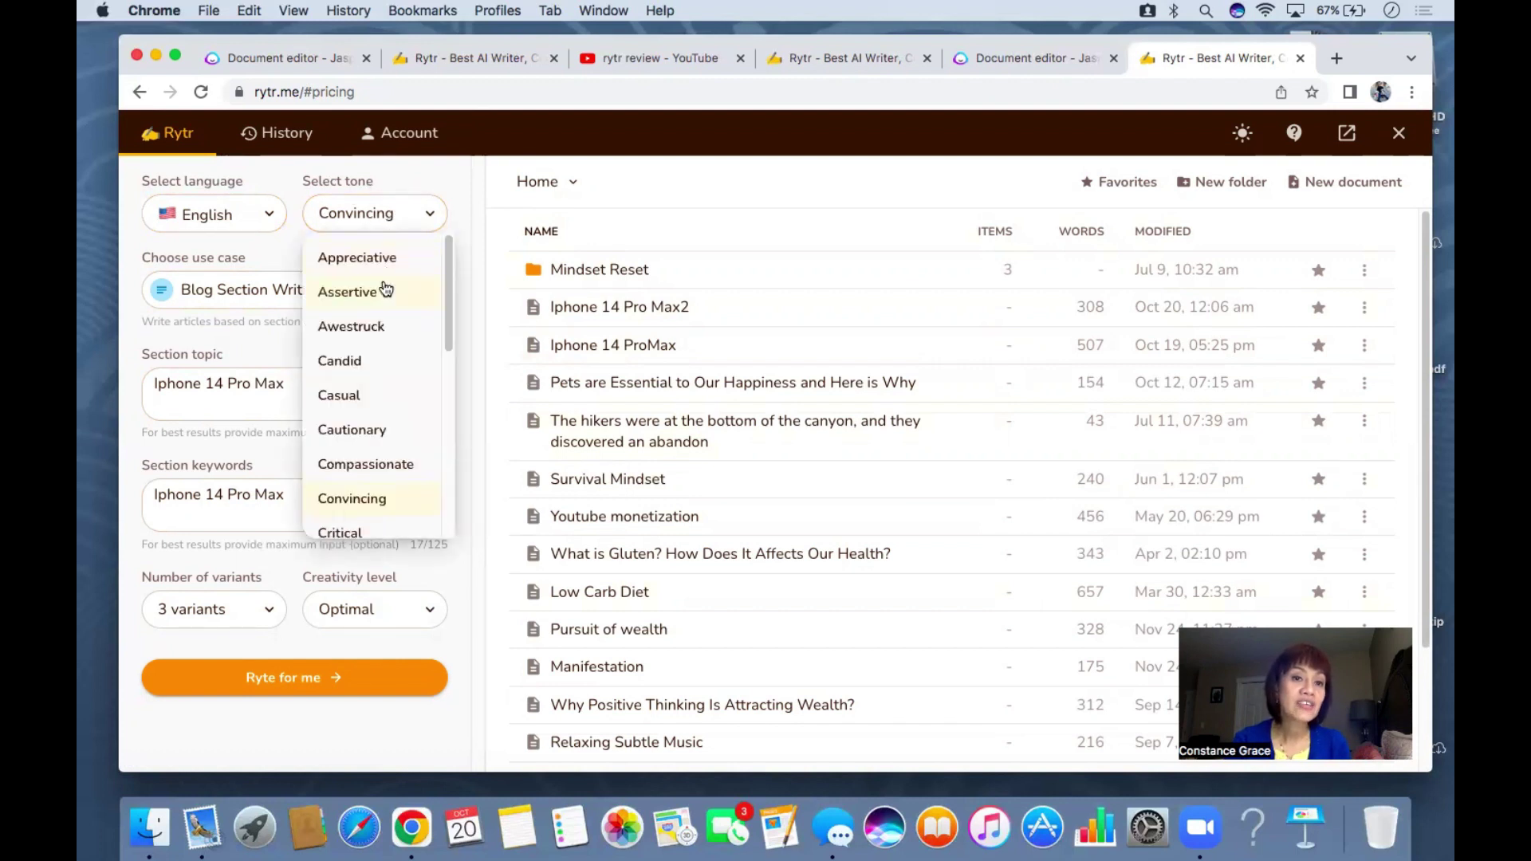
click(383, 293)
click(397, 217)
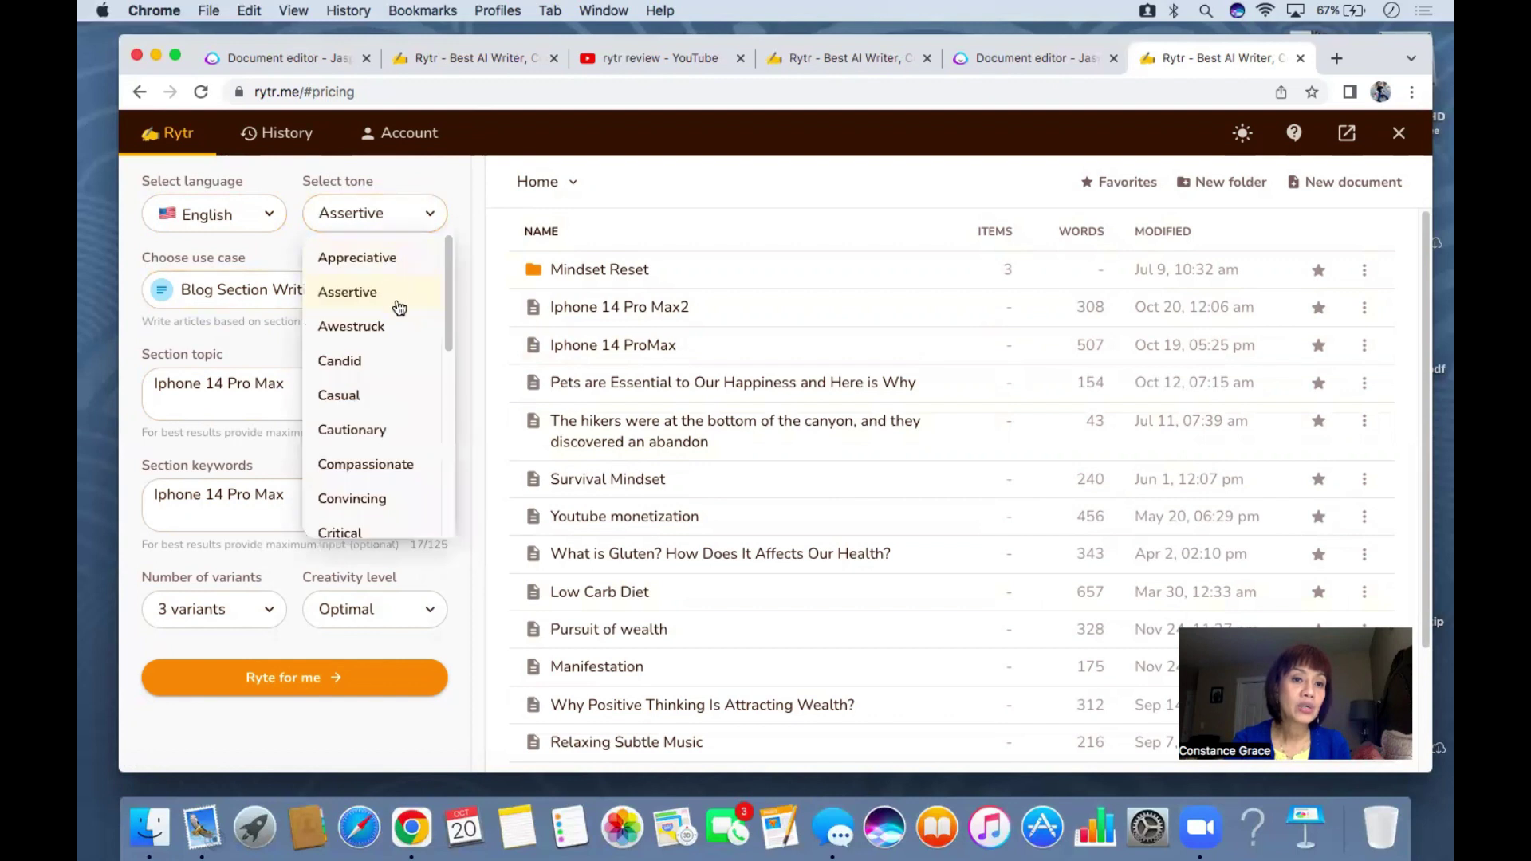
scroll(389, 355, down, 2)
scroll(385, 379, down, 1)
scroll(402, 383, down, 2)
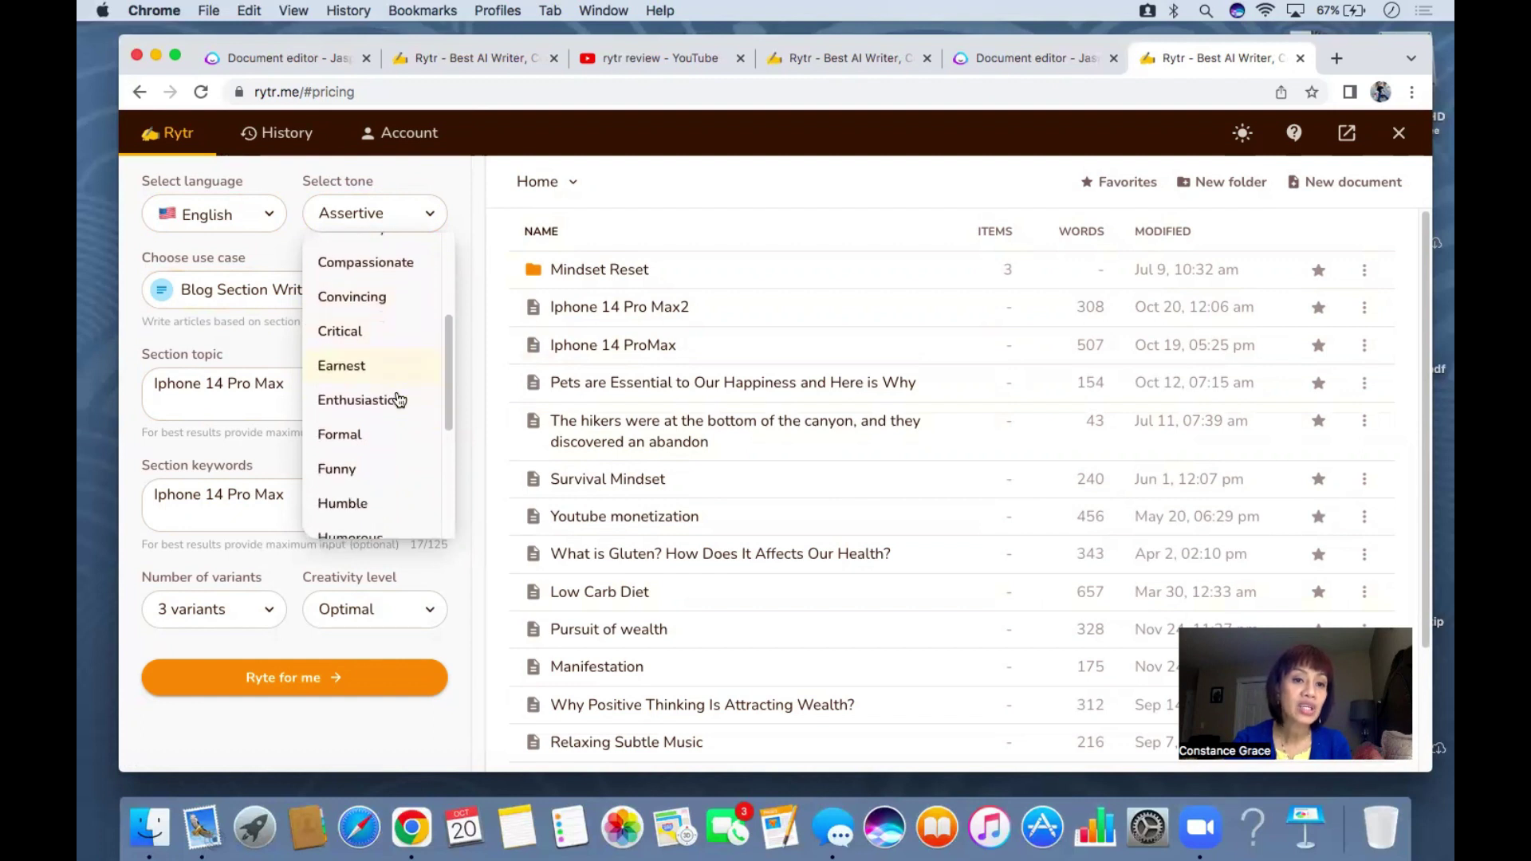
scroll(401, 429, down, 1)
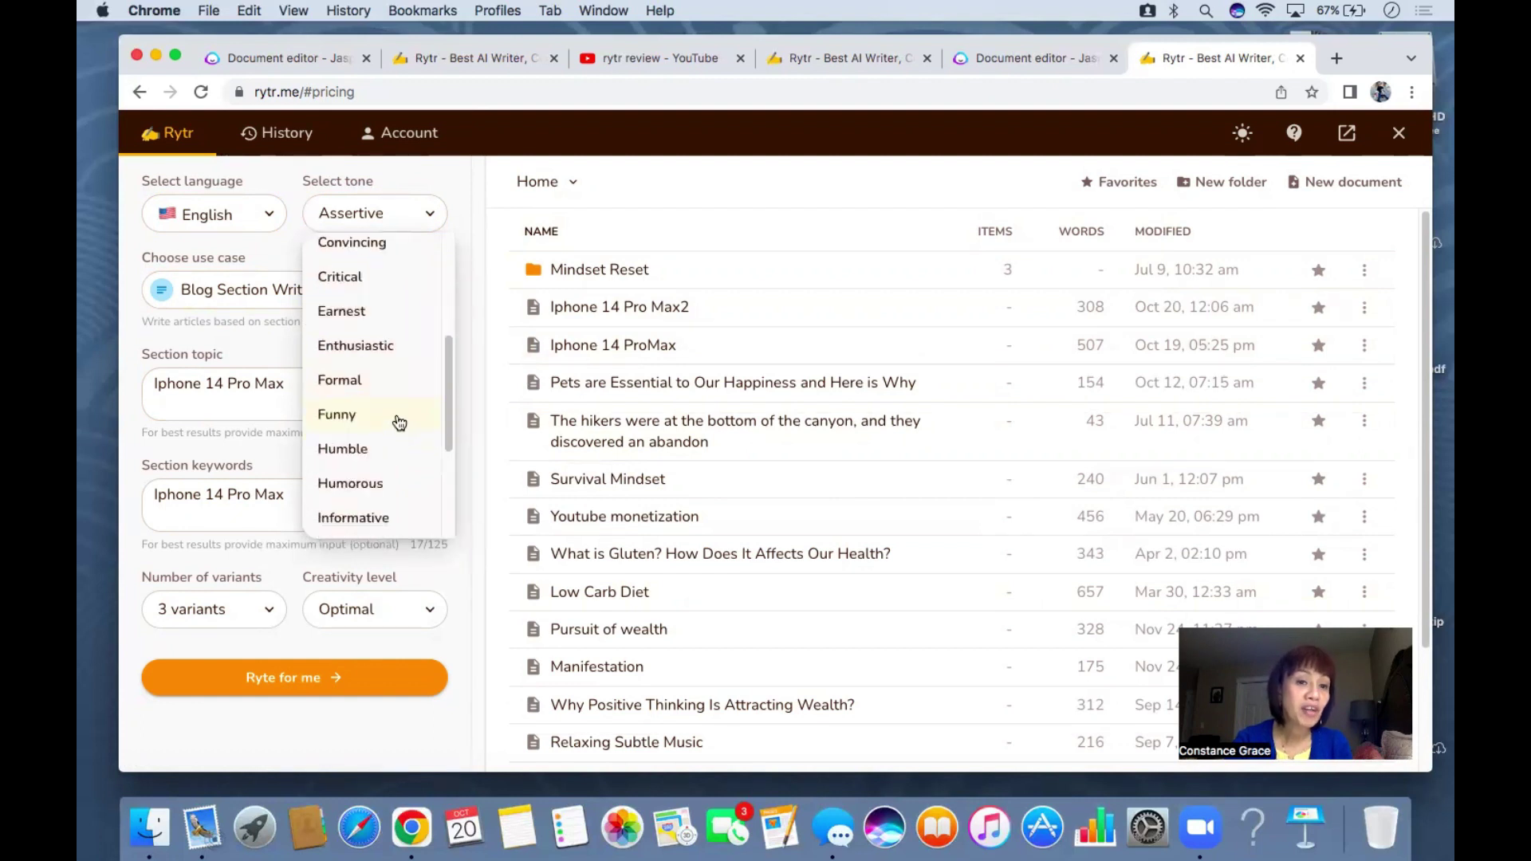
scroll(400, 423, down, 2)
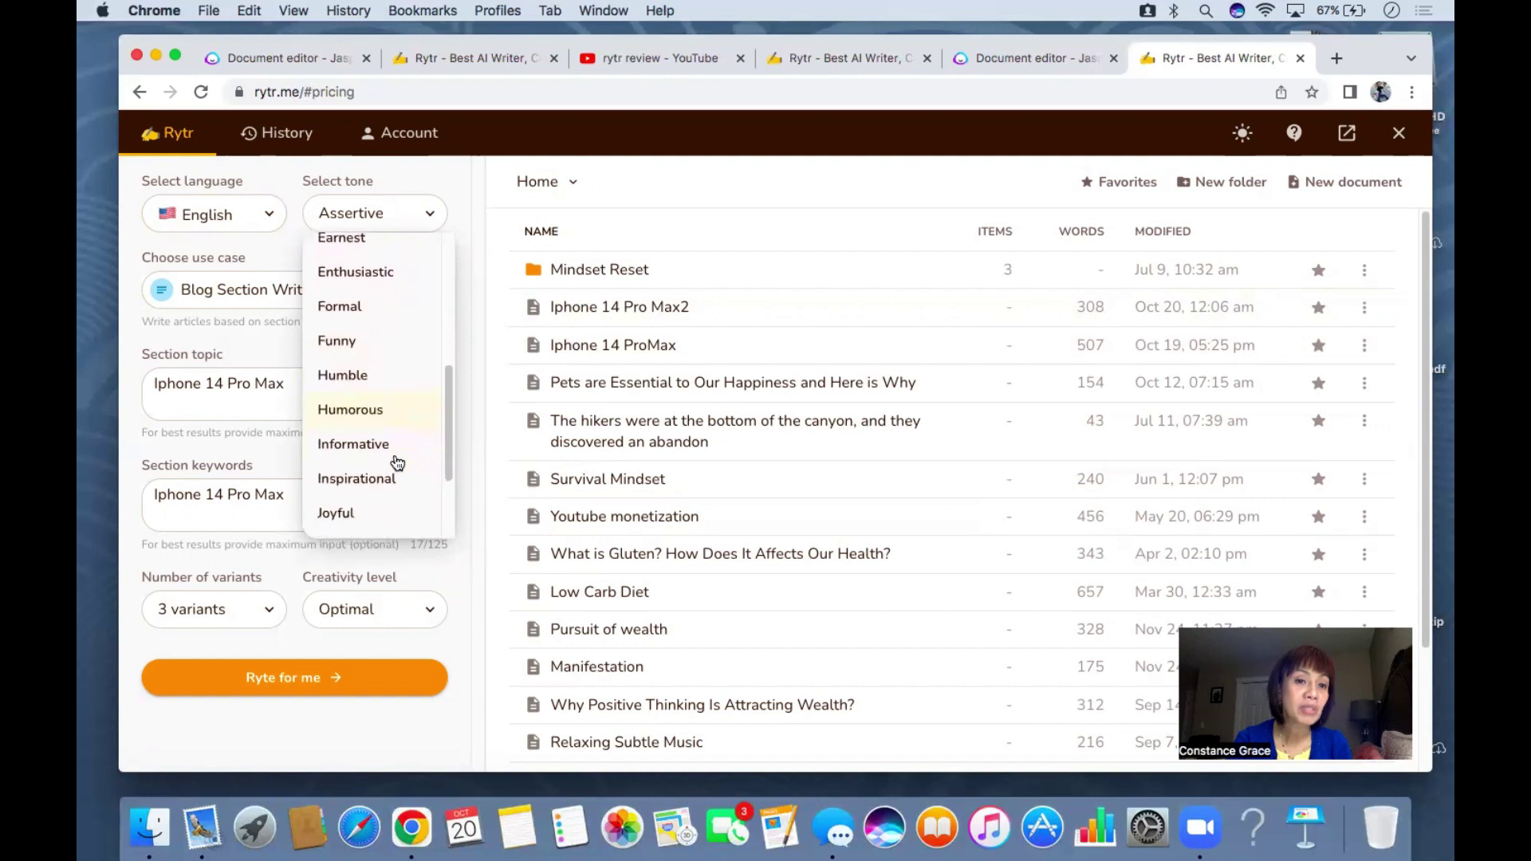
scroll(401, 490, down, 3)
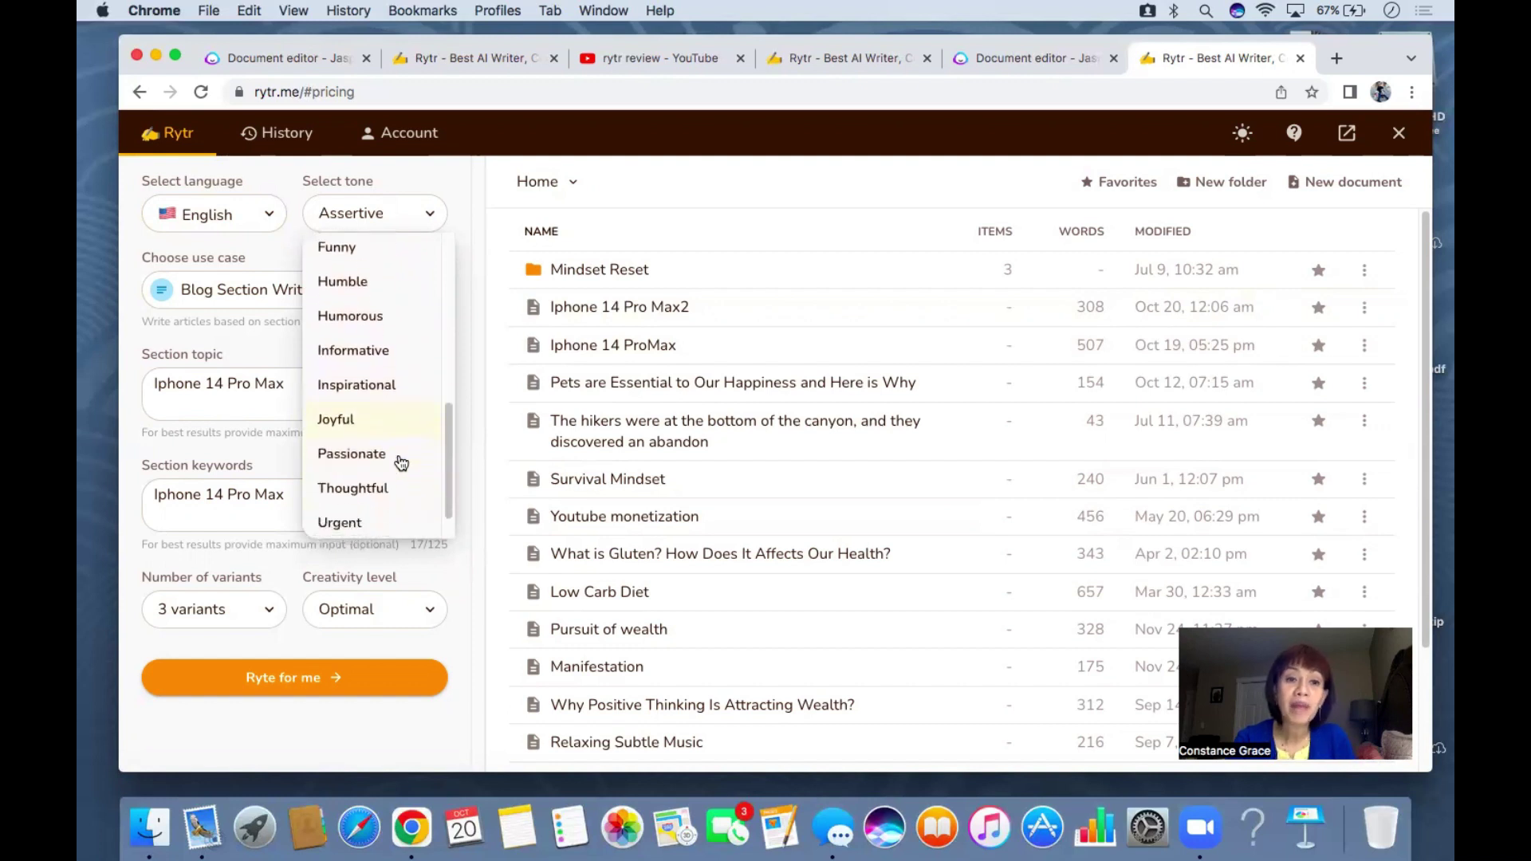
scroll(400, 469, down, 1)
scroll(394, 455, up, 10)
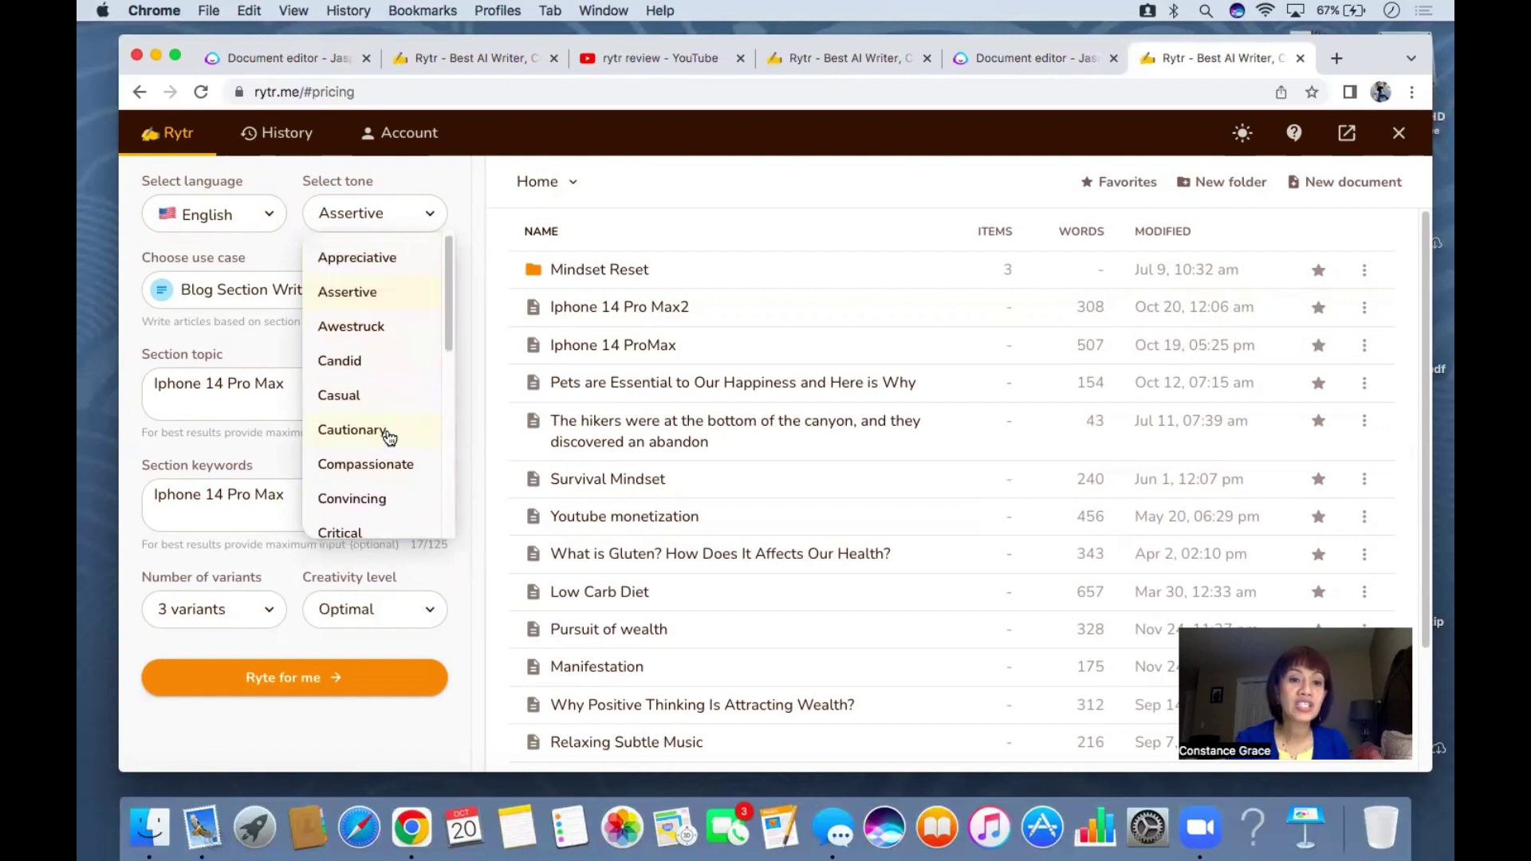
scroll(388, 398, down, 2)
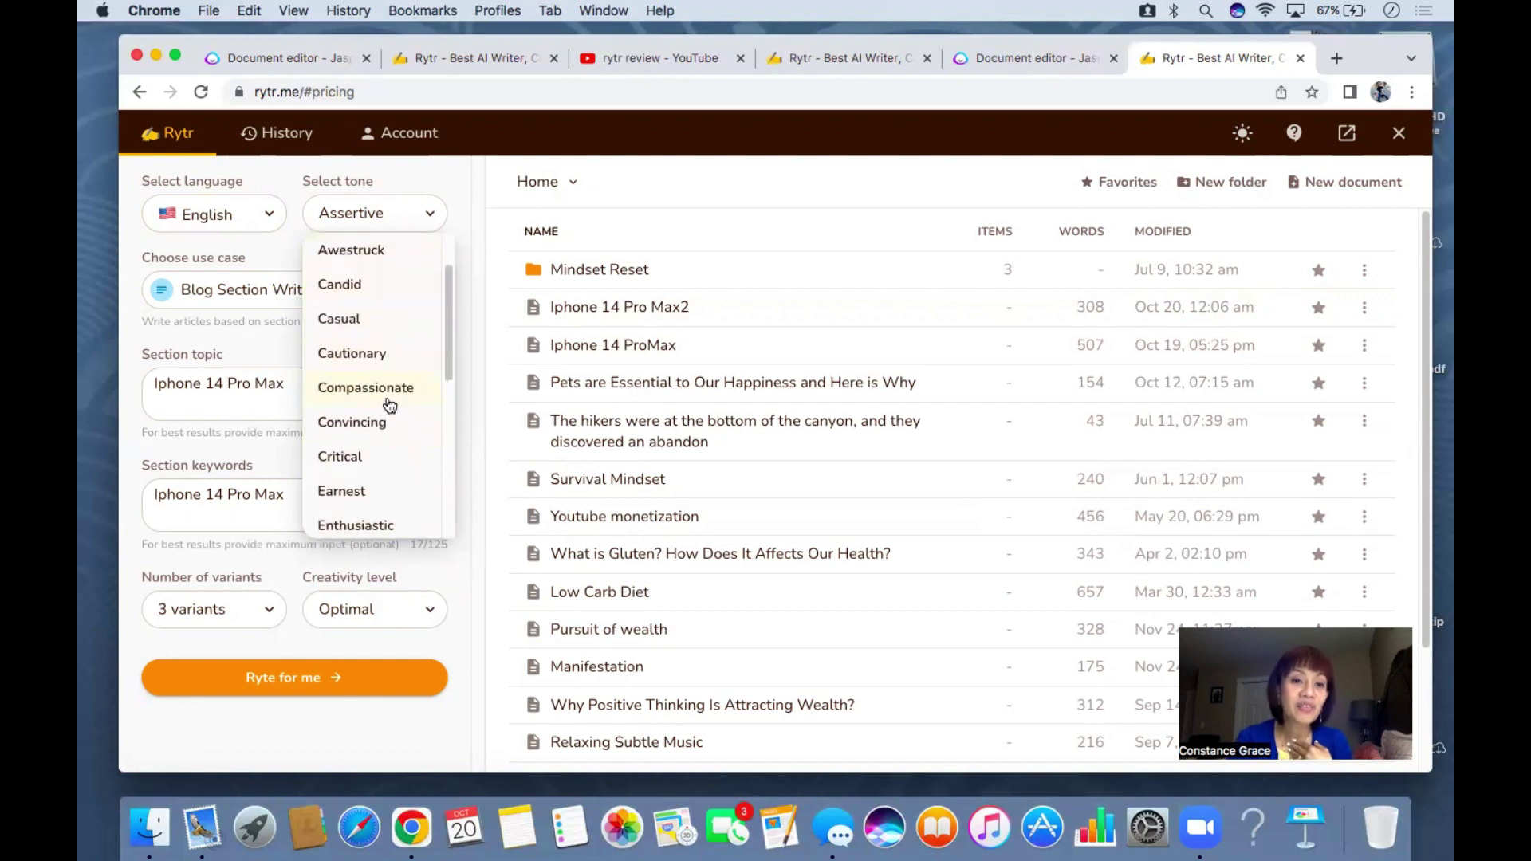
click(388, 420)
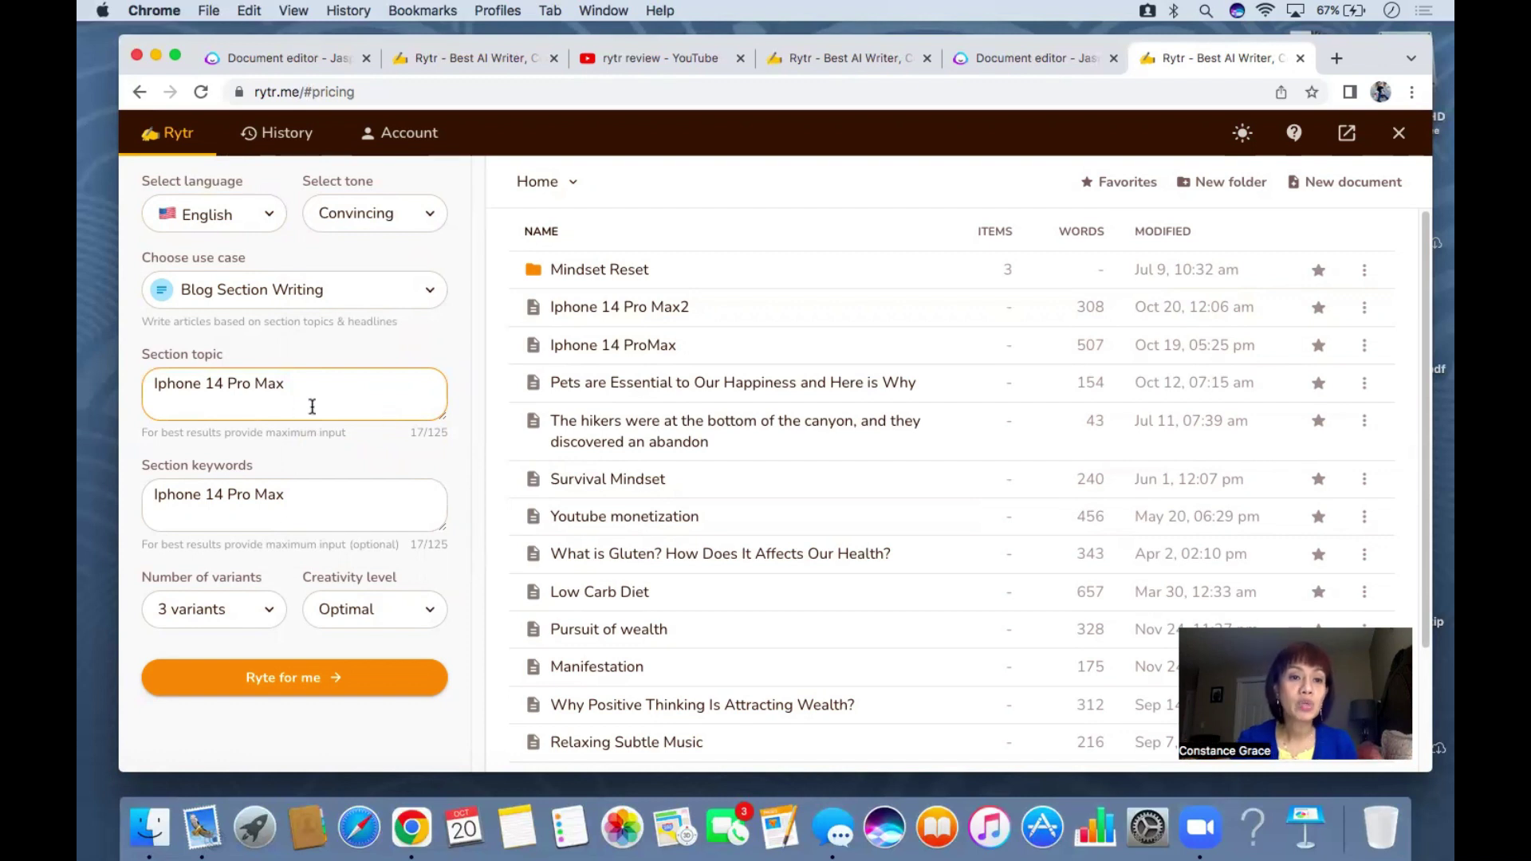
Keep Blog Section Writing as the use case and move into the section keywords field.
click(341, 301)
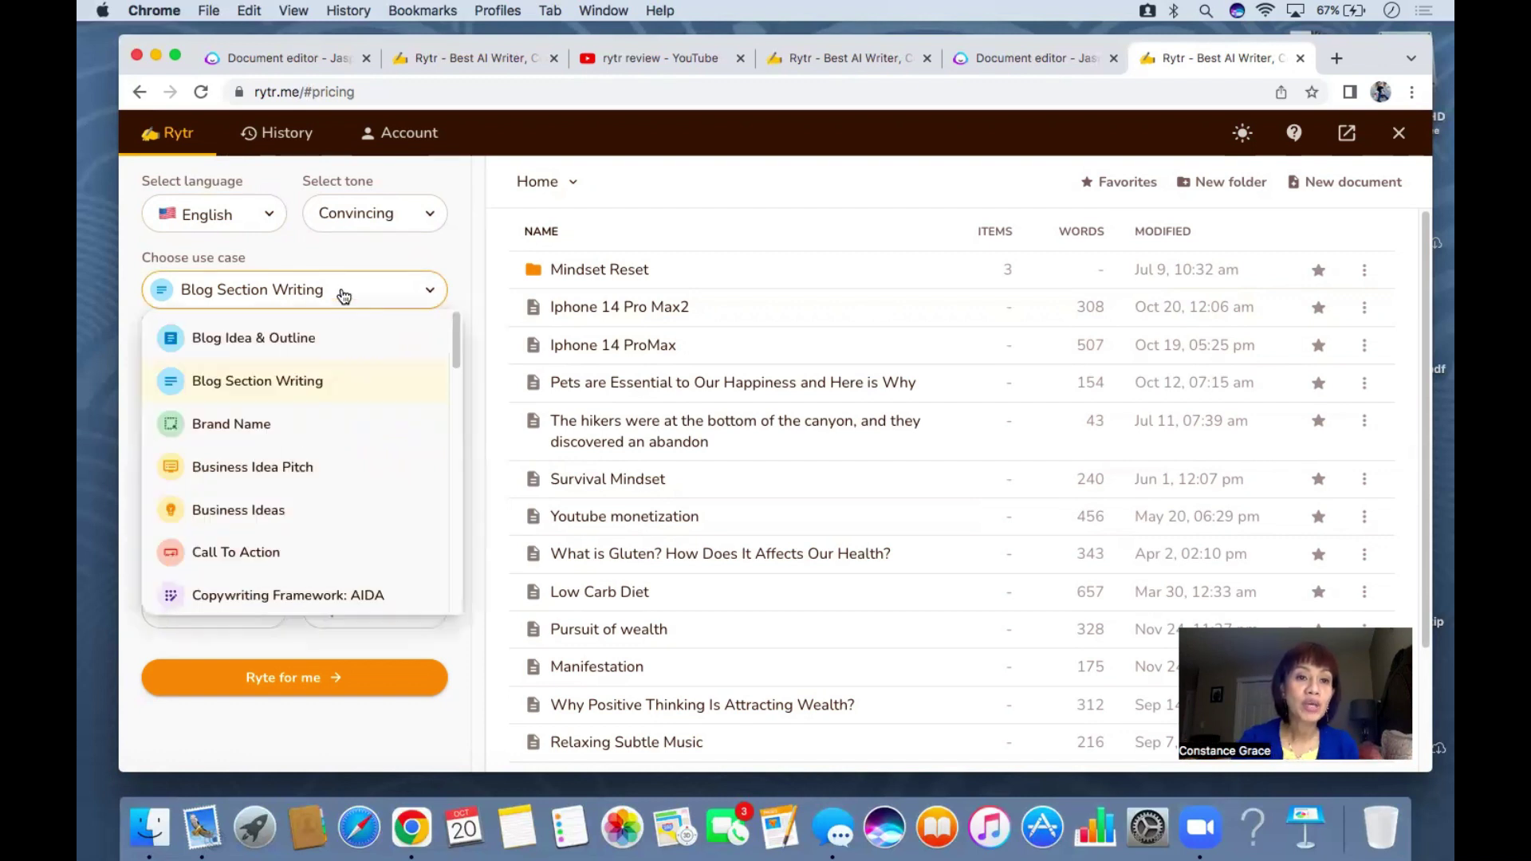
click(325, 383)
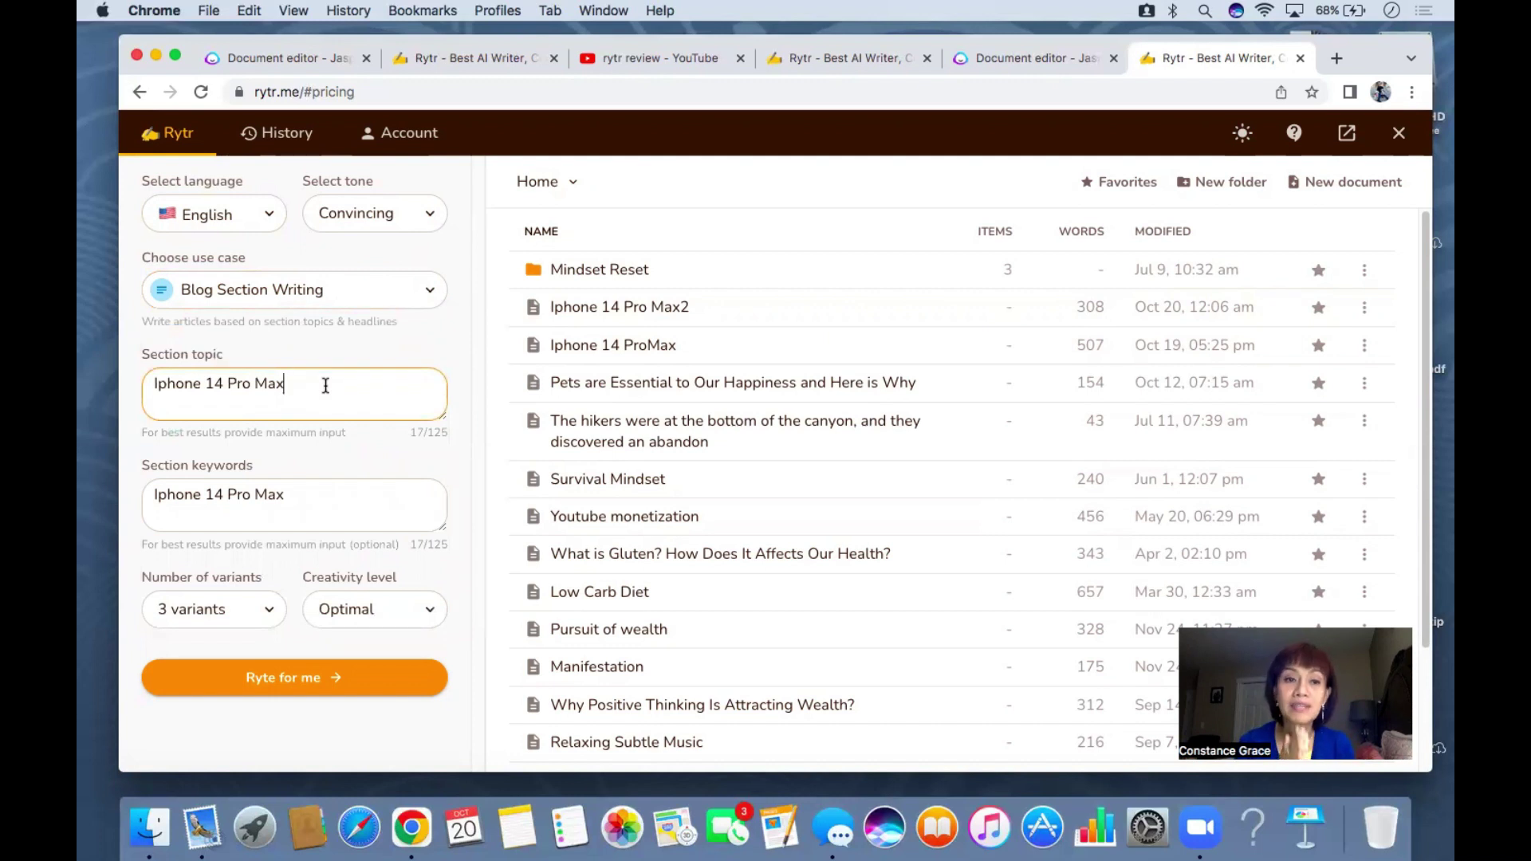
click(330, 521)
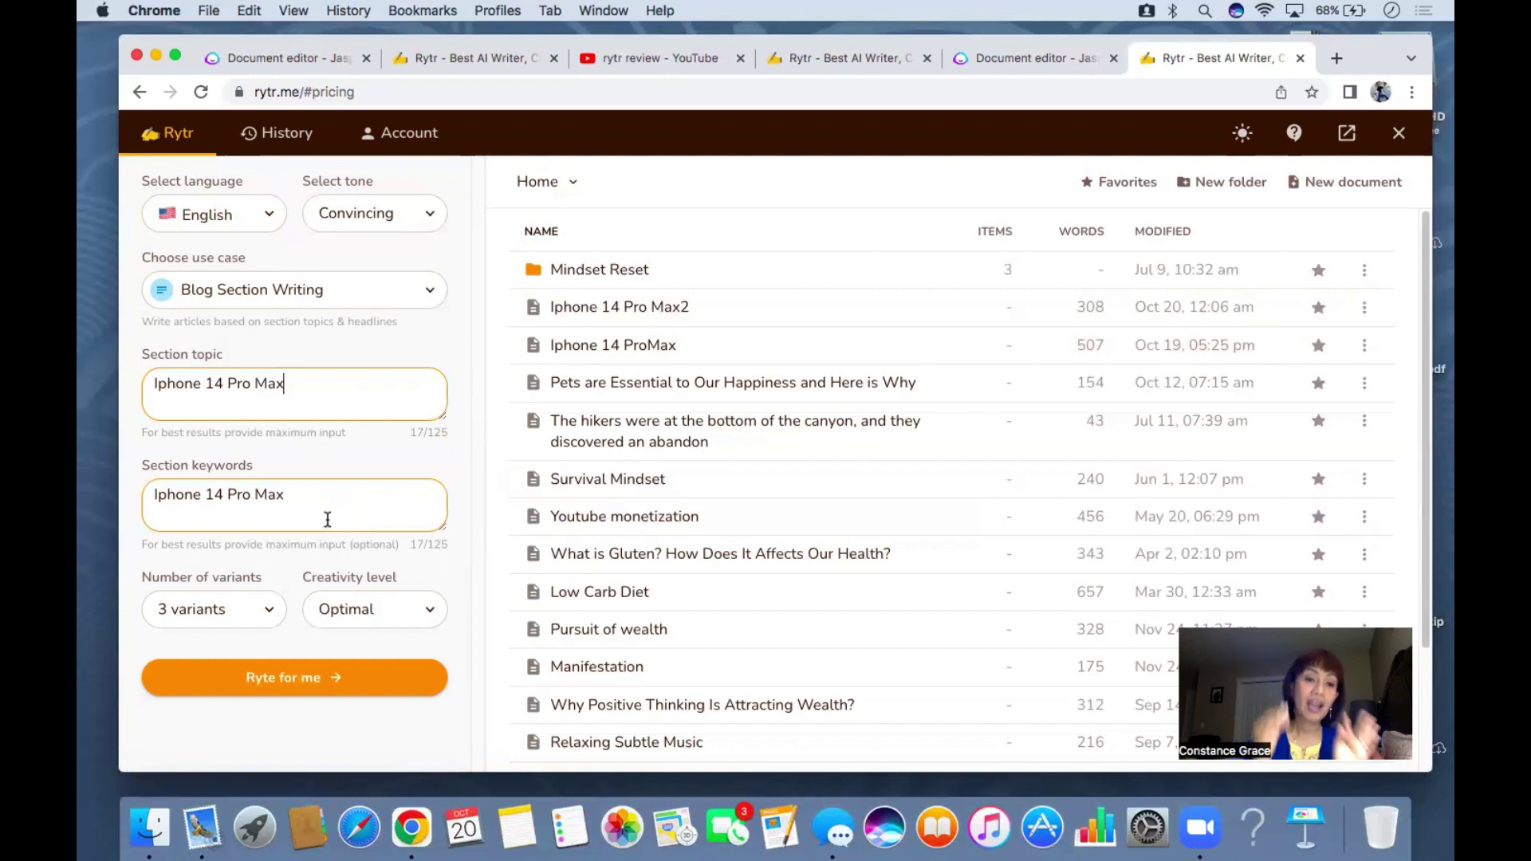
Keep 3 variants and Optimal creativity, then open the saved Iphone 14 Pro Max2 document.
click(263, 620)
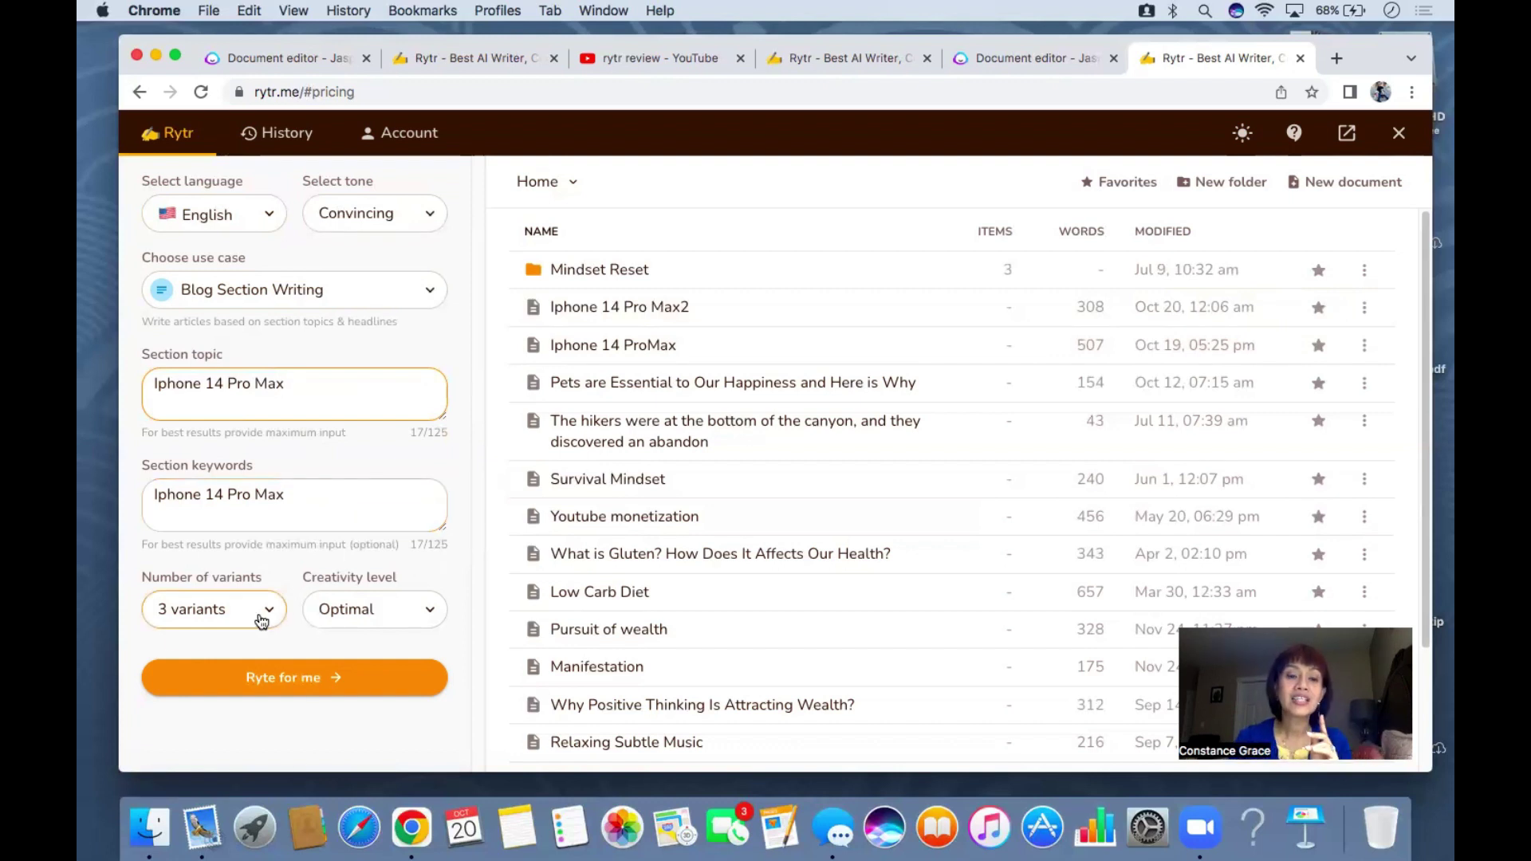
click(228, 736)
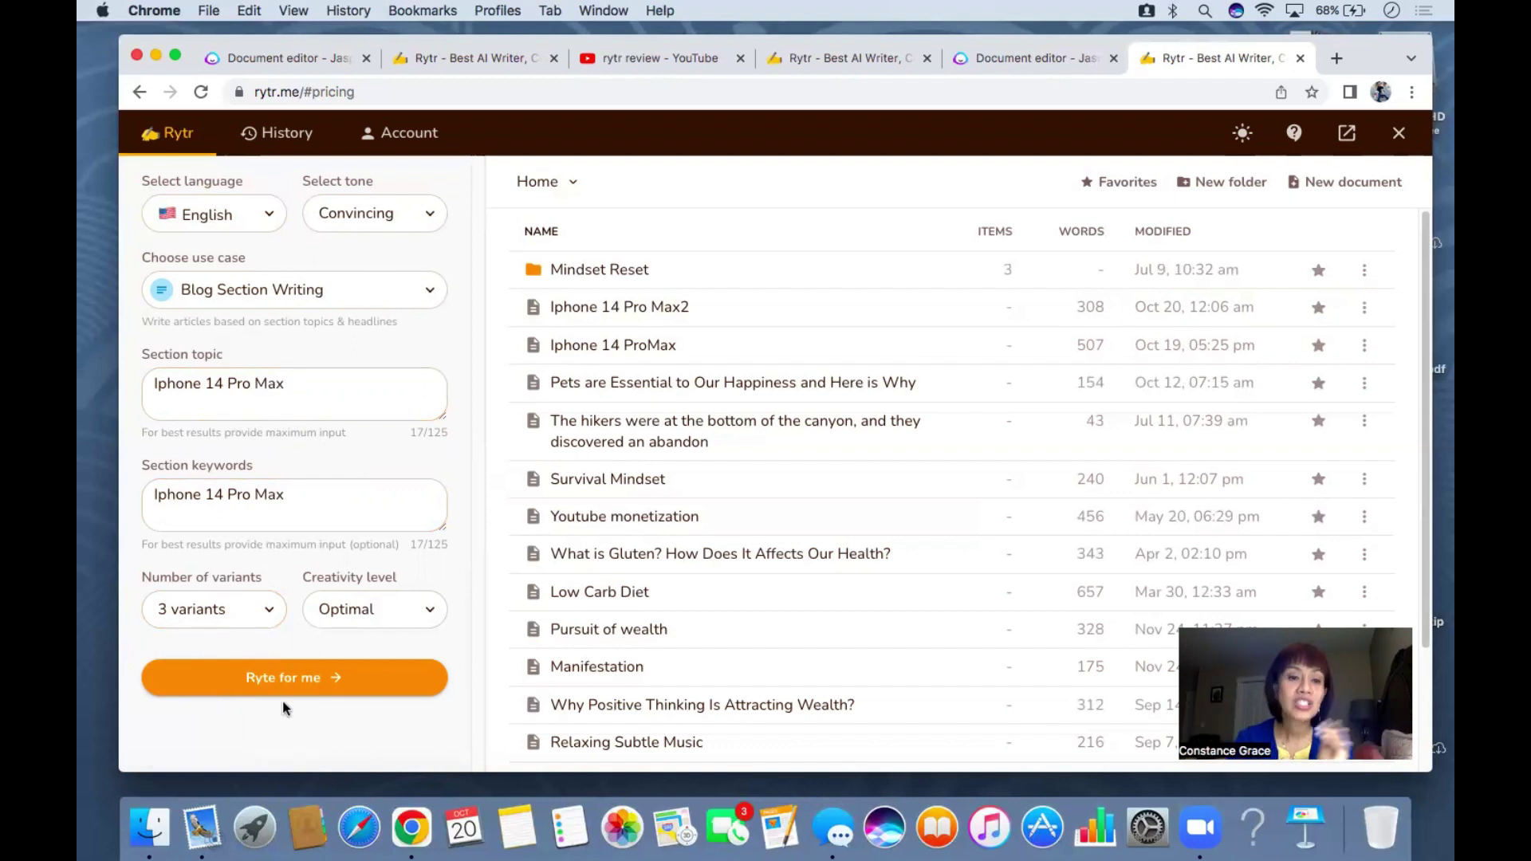
click(377, 616)
click(459, 612)
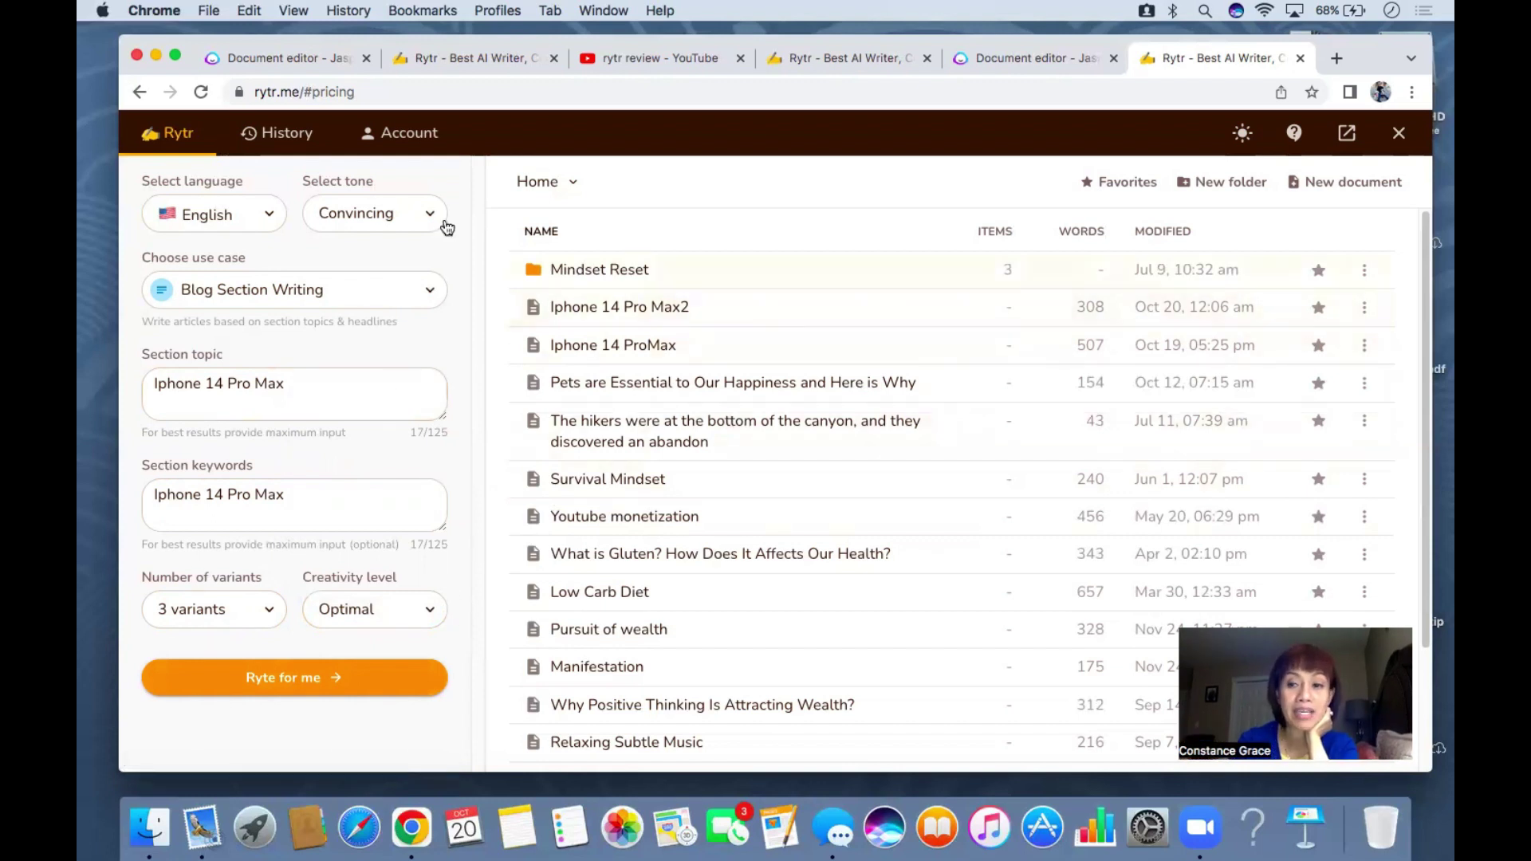
click(670, 308)
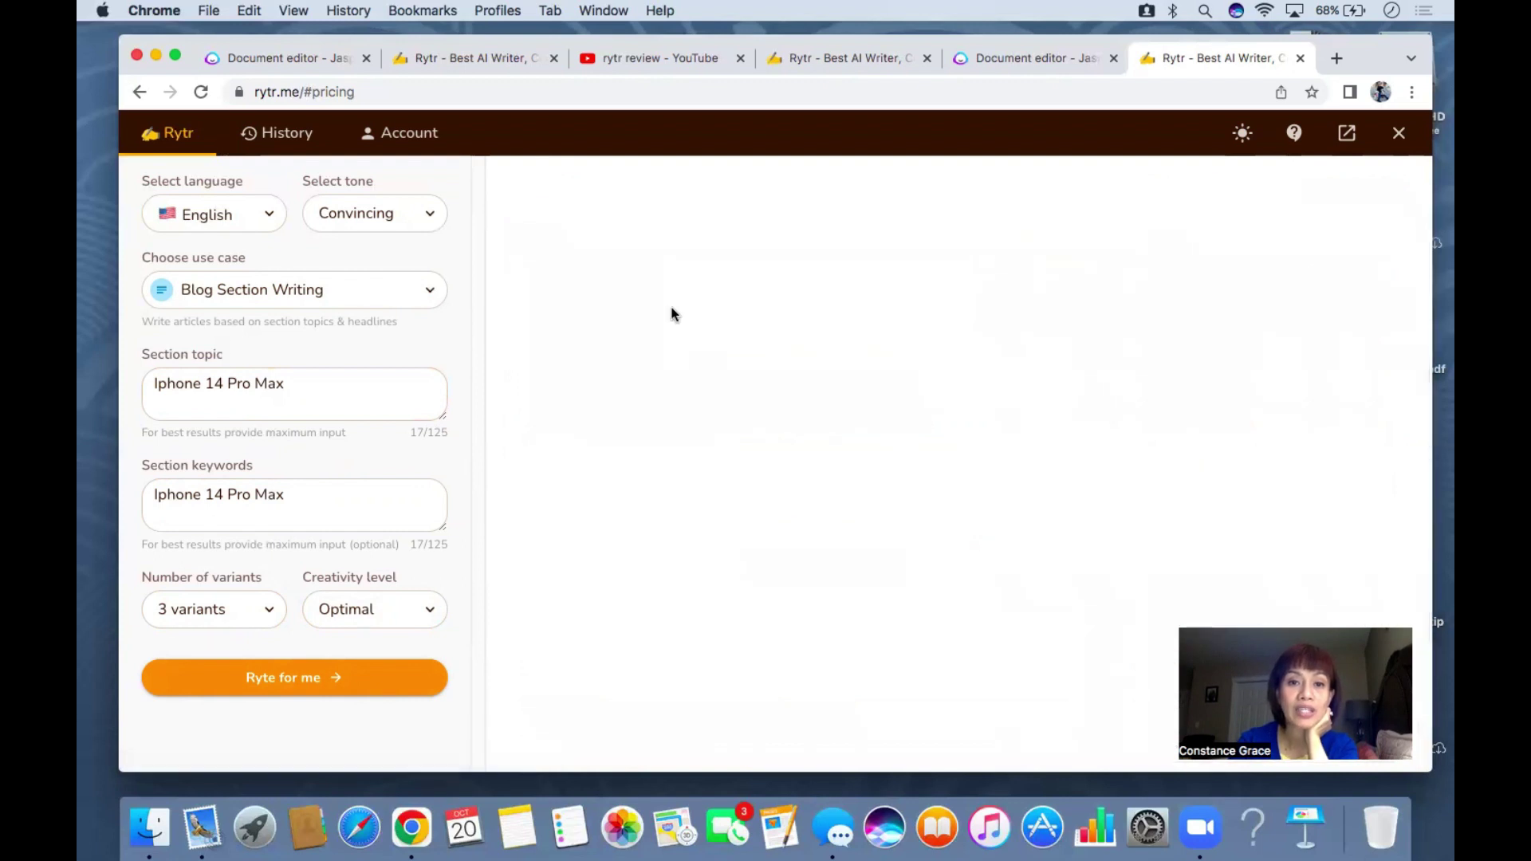
Read through the 308-word Iphone 14 Pro Max2 draft, deselecting it and placing the cursor after paragraph one.
scroll(693, 372, up, 2)
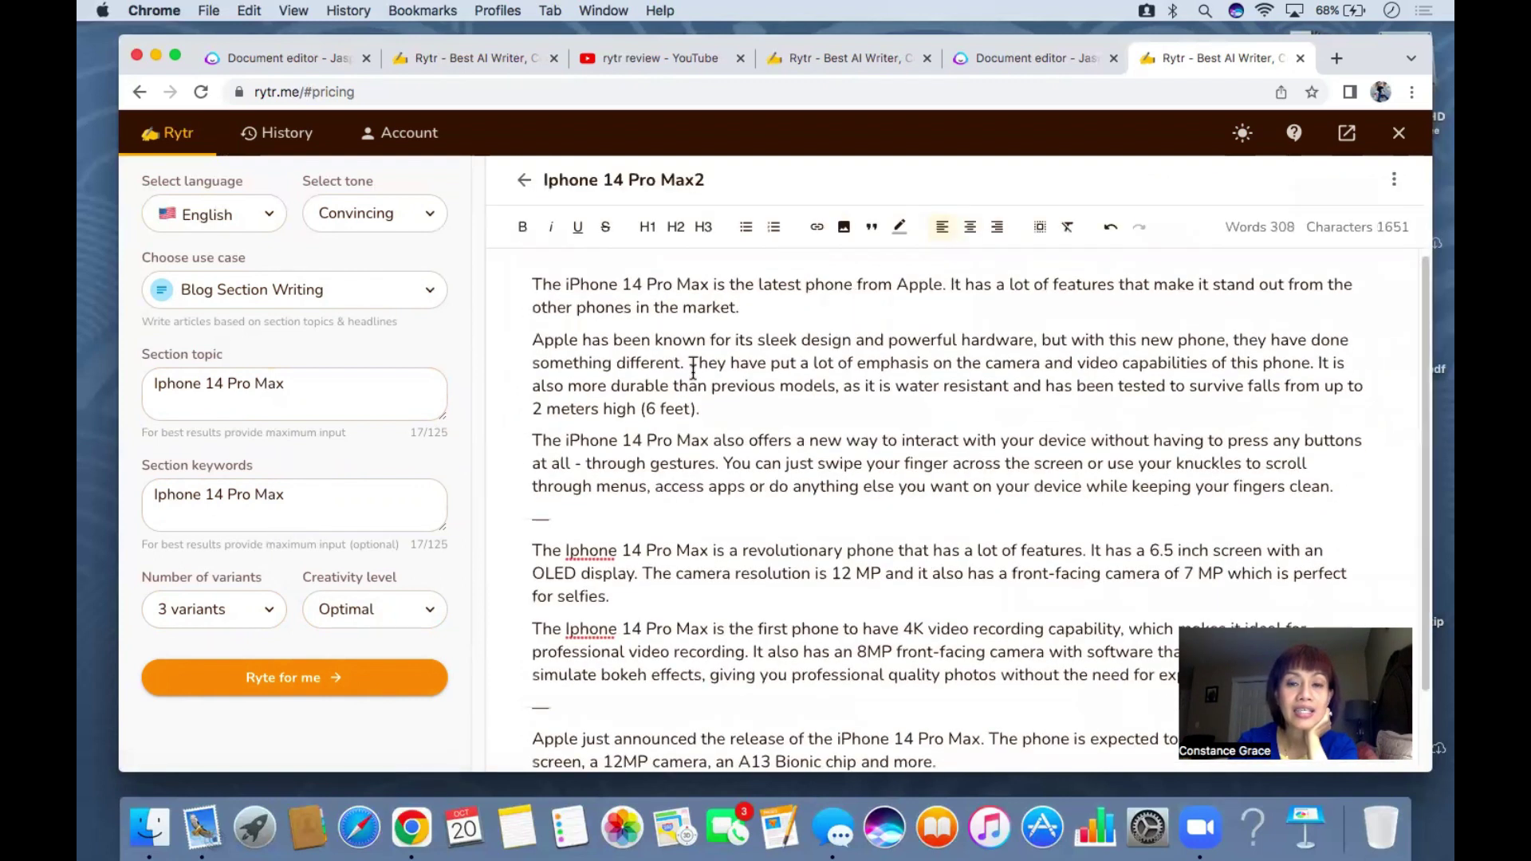
scroll(694, 372, down, 1)
scroll(694, 373, up, 1)
scroll(693, 372, down, 3)
scroll(693, 373, up, 3)
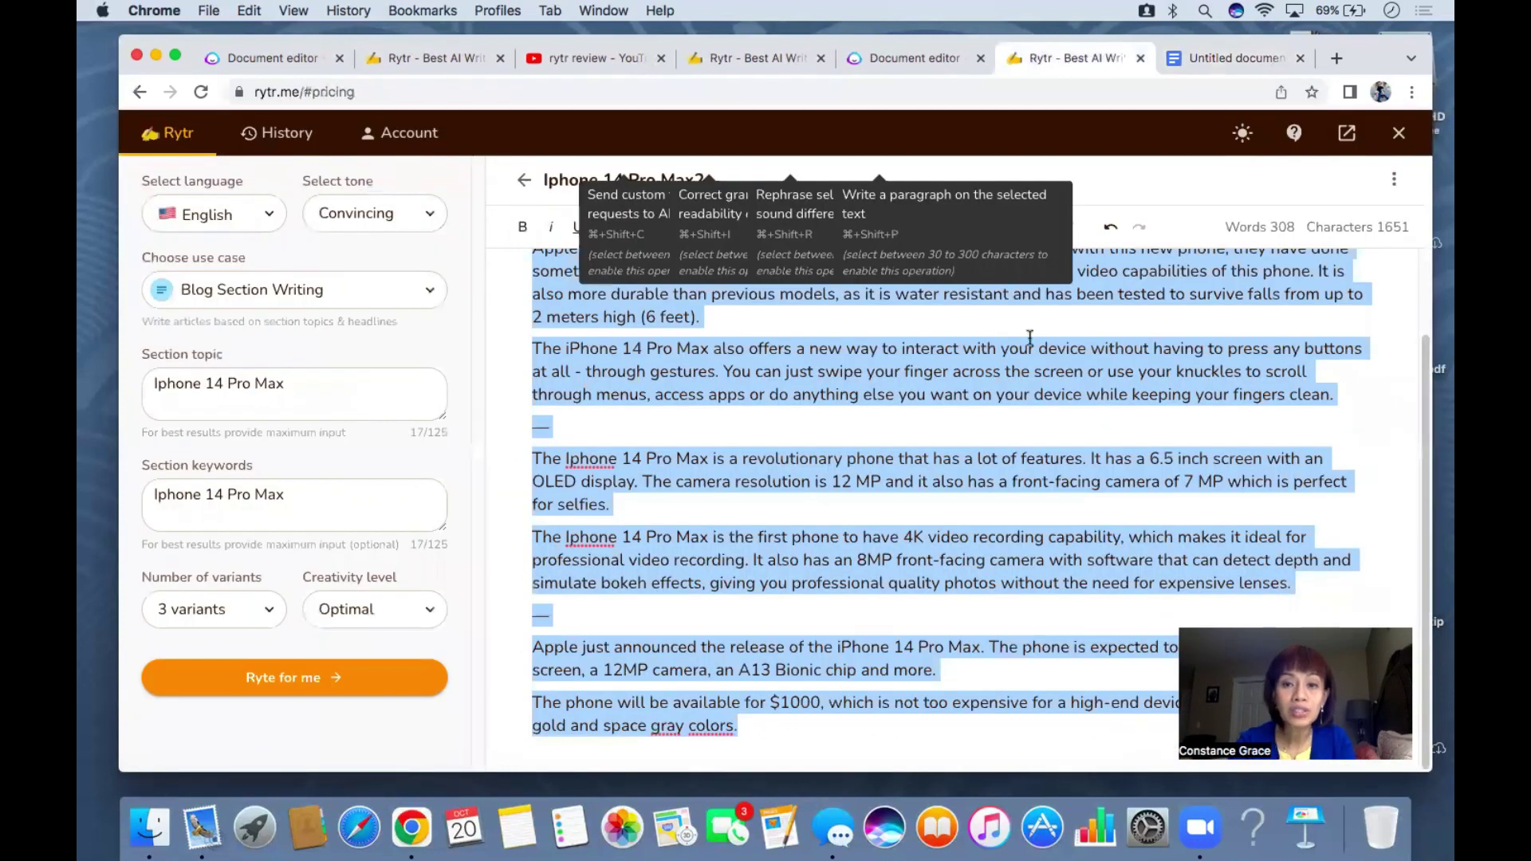
click(1029, 336)
scroll(1061, 327, up, 2)
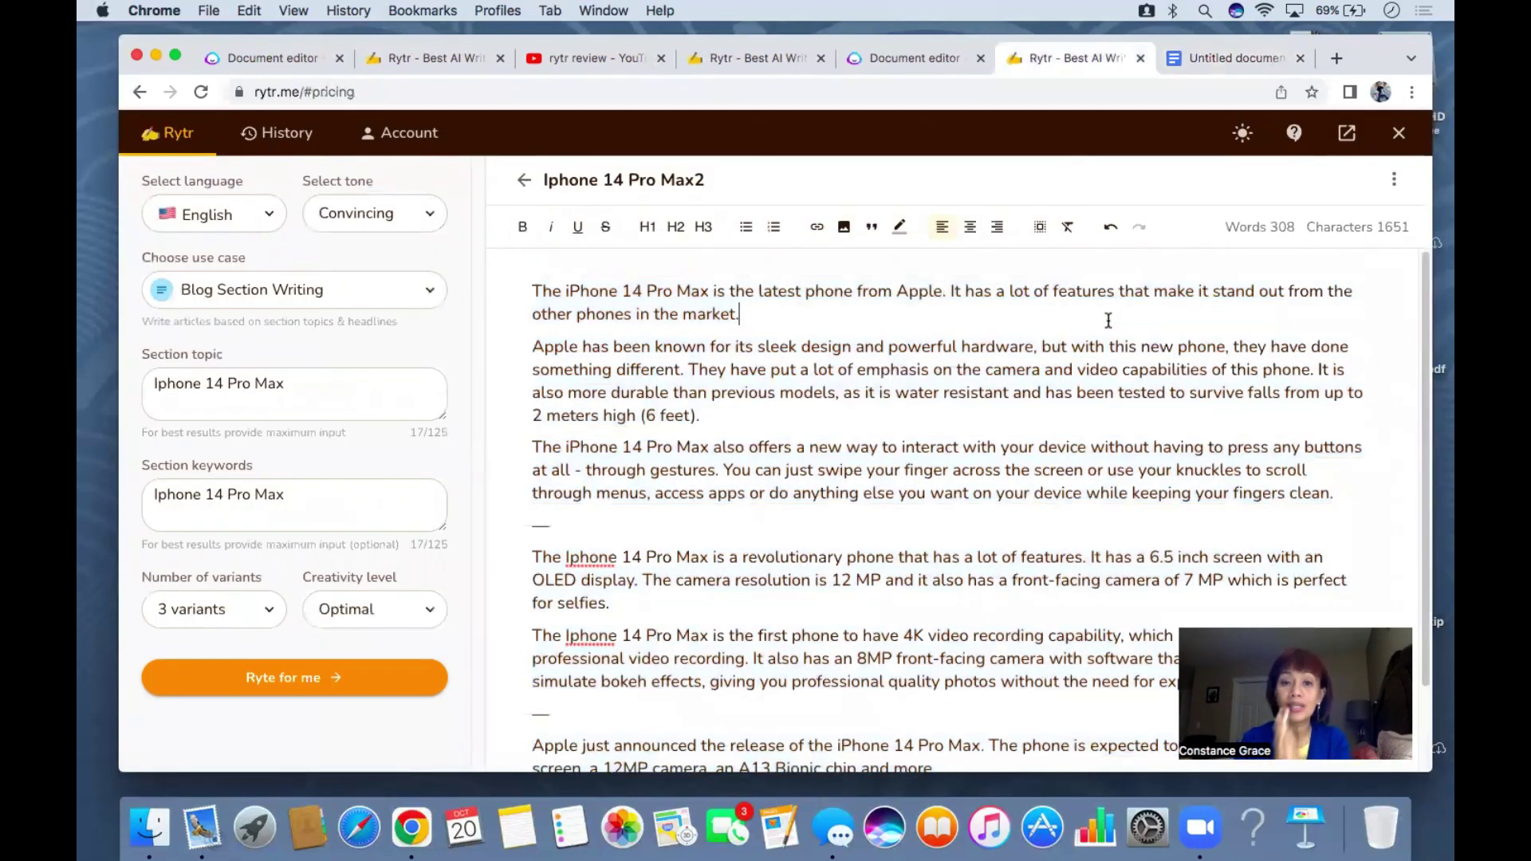
click(1108, 320)
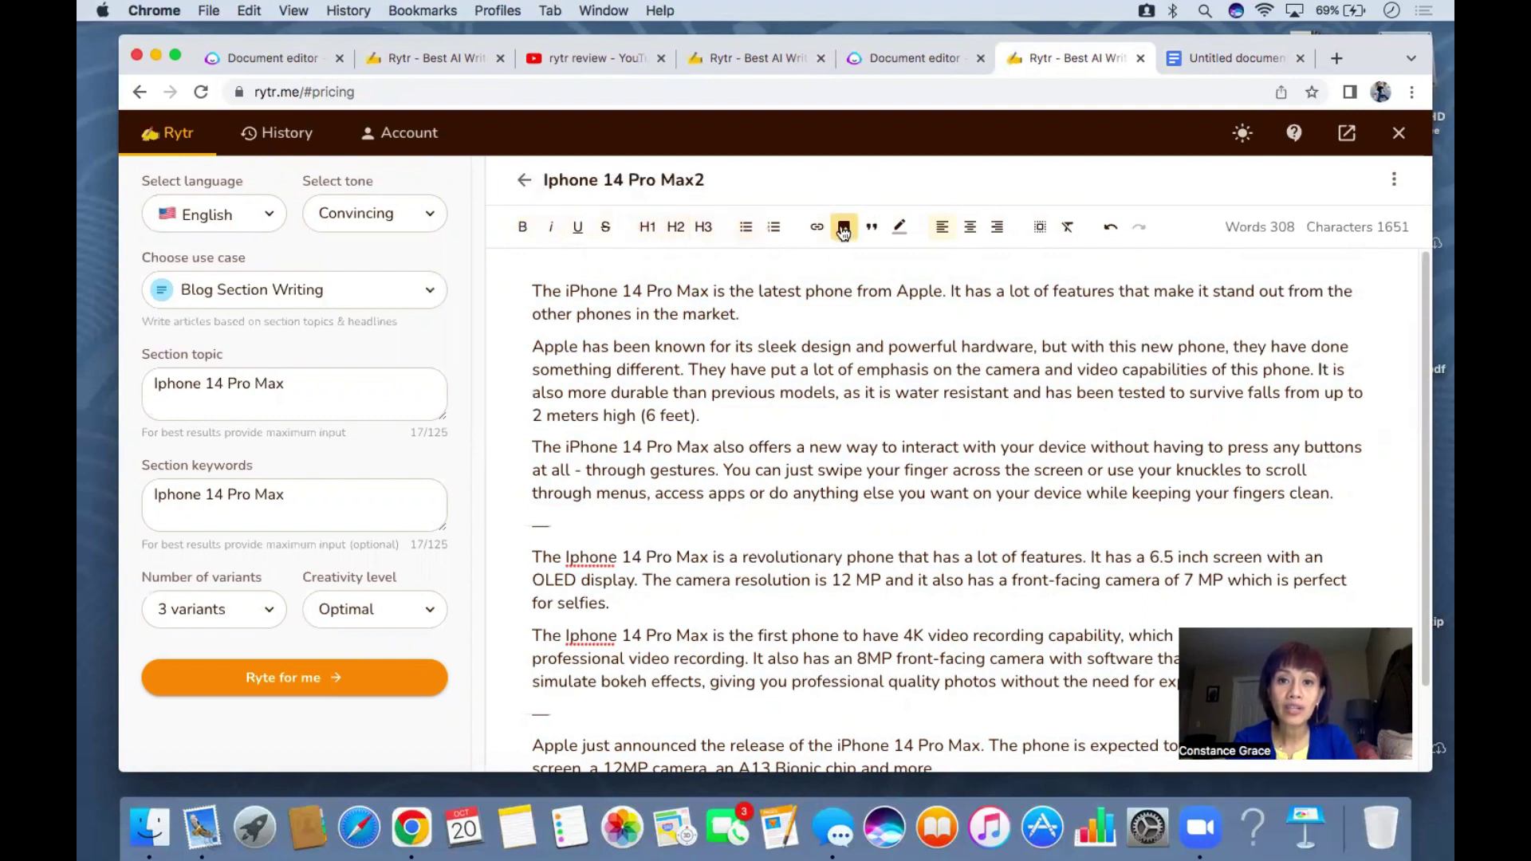
Start an image insert, cancel it, and return to the Home document list.
click(843, 229)
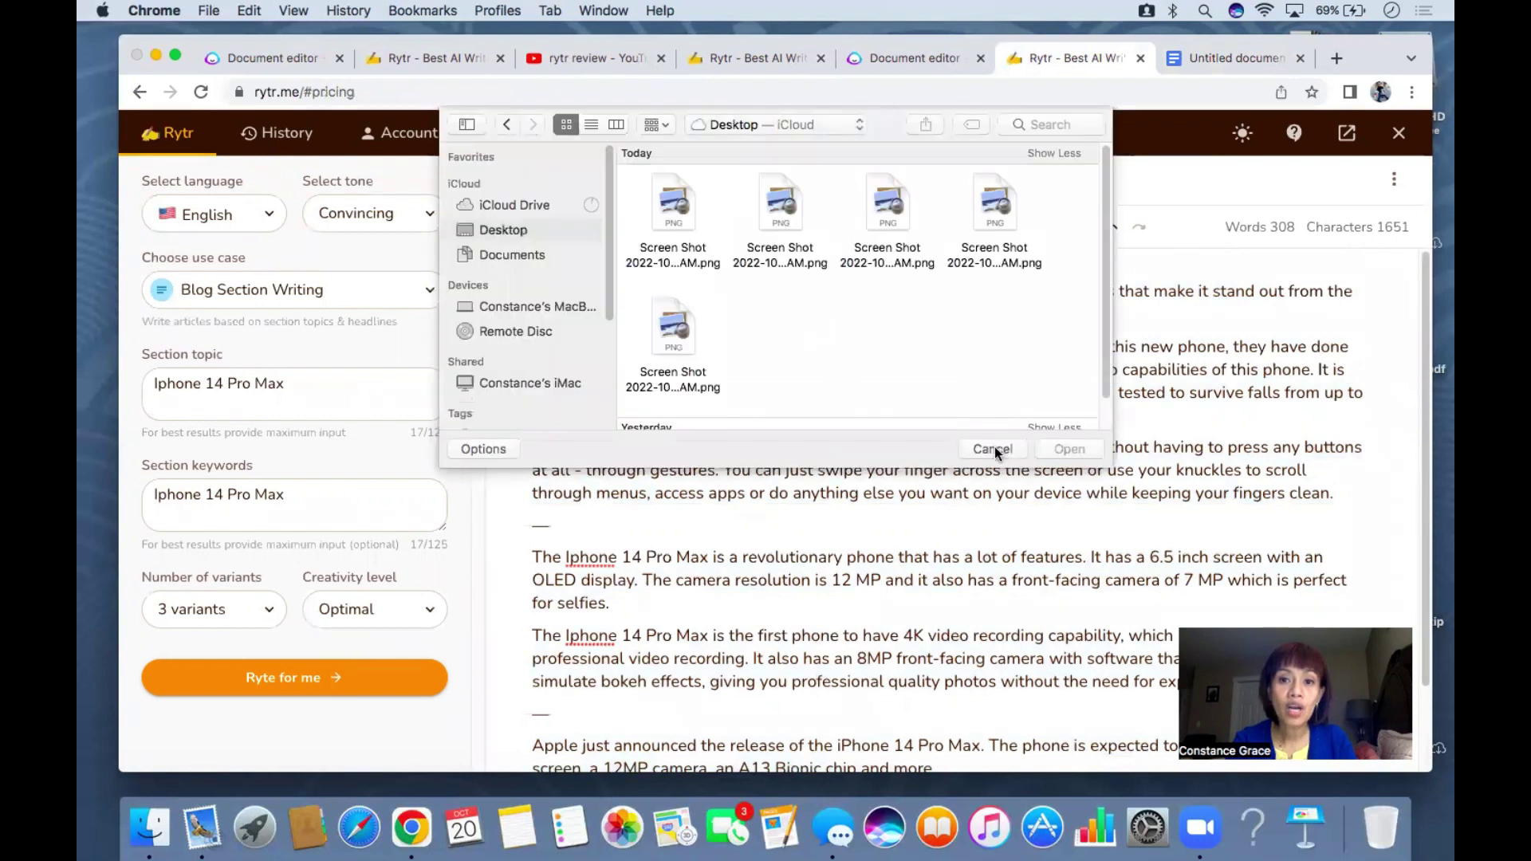
click(989, 447)
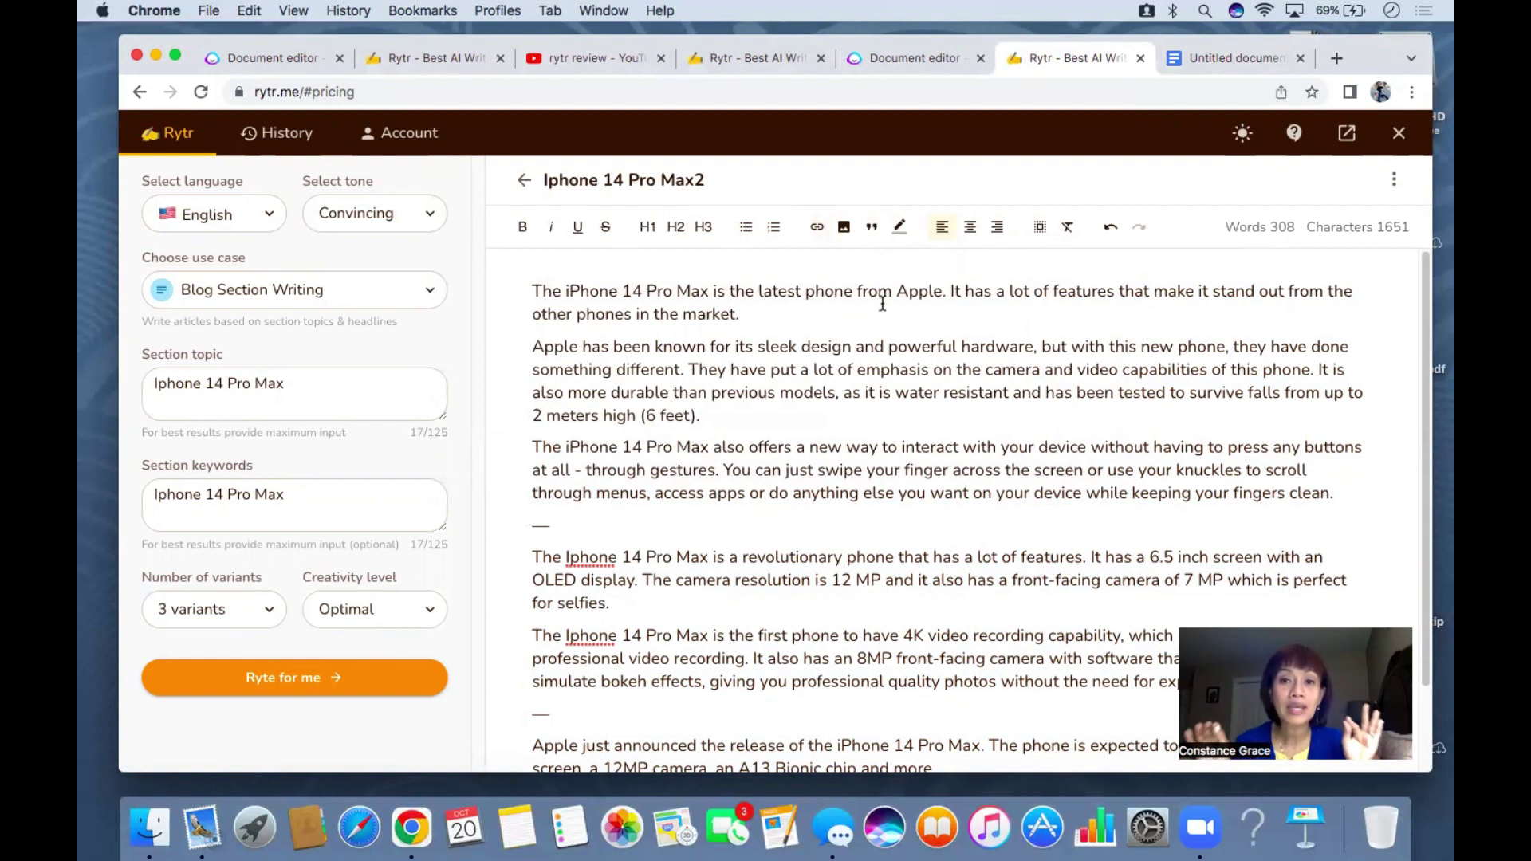
click(524, 180)
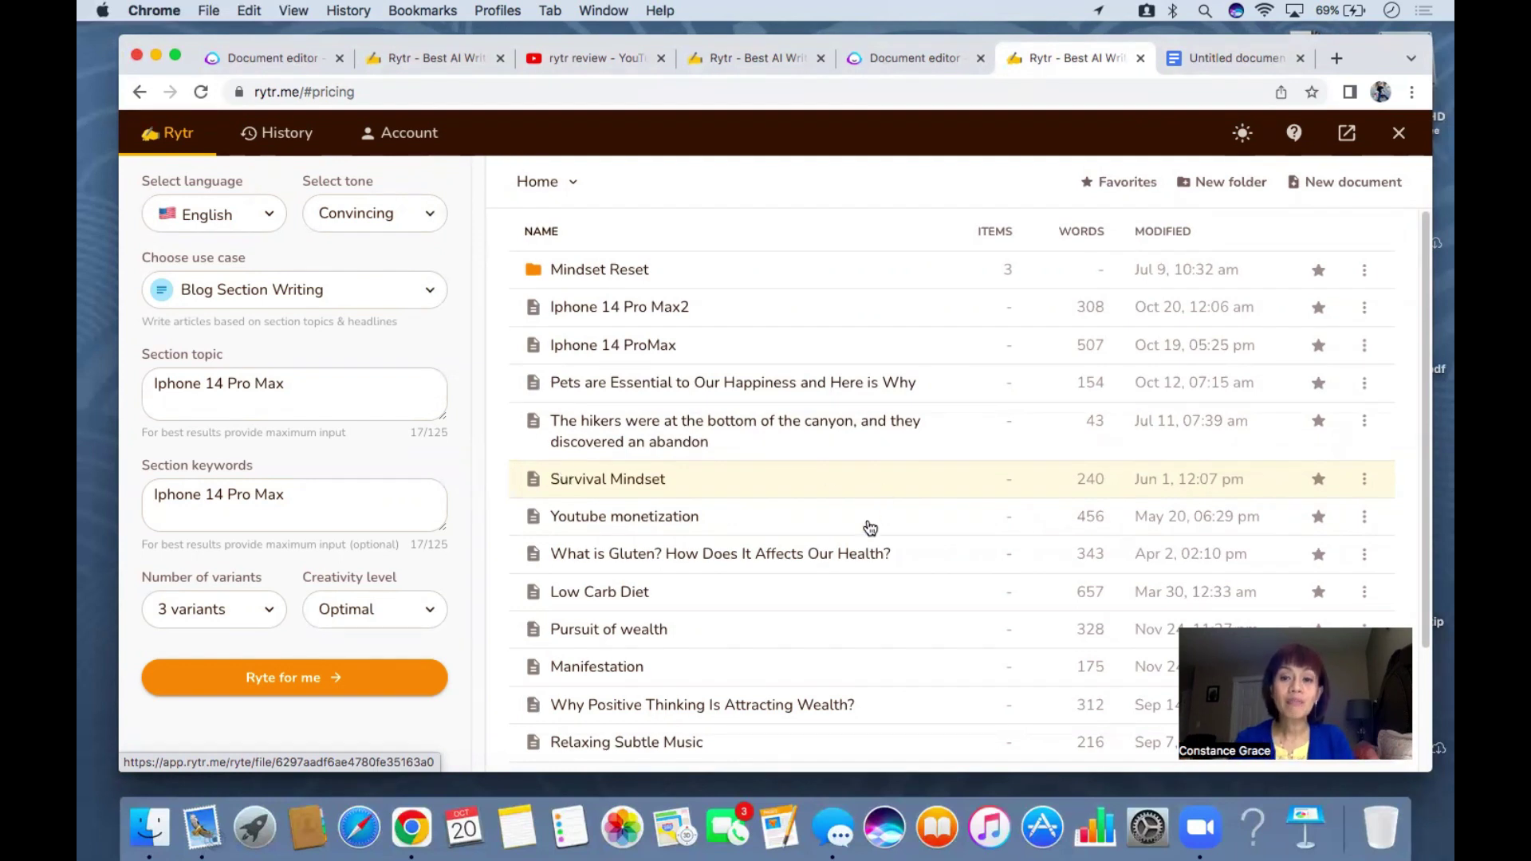
Scroll through Rytr's saved documents down to 'New document' at 1075 words.
scroll(862, 535, down, 3)
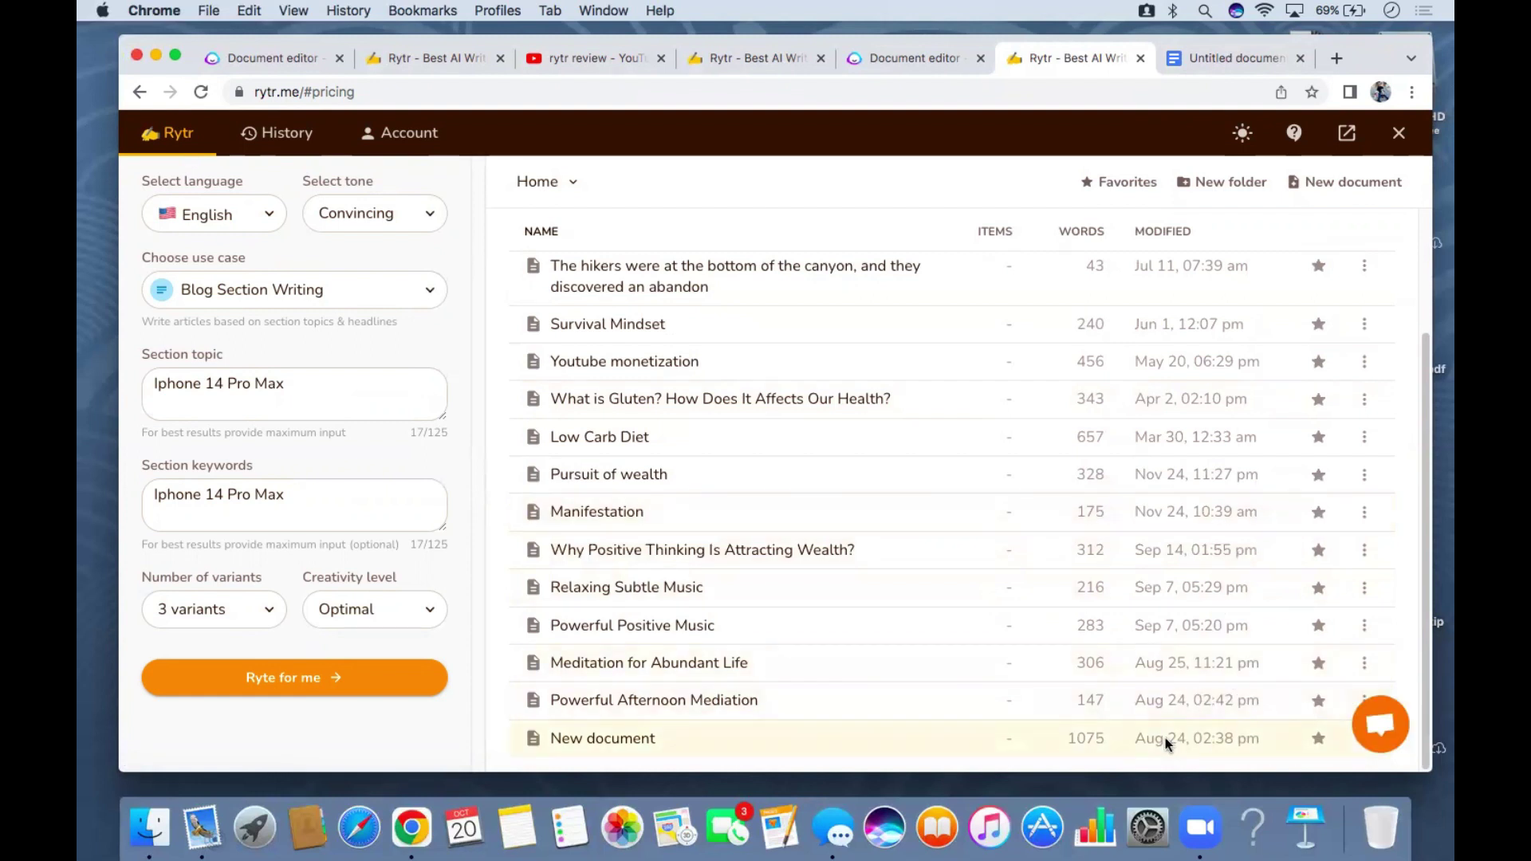
scroll(1042, 567, up, 2)
scroll(1042, 569, down, 2)
scroll(813, 427, up, 2)
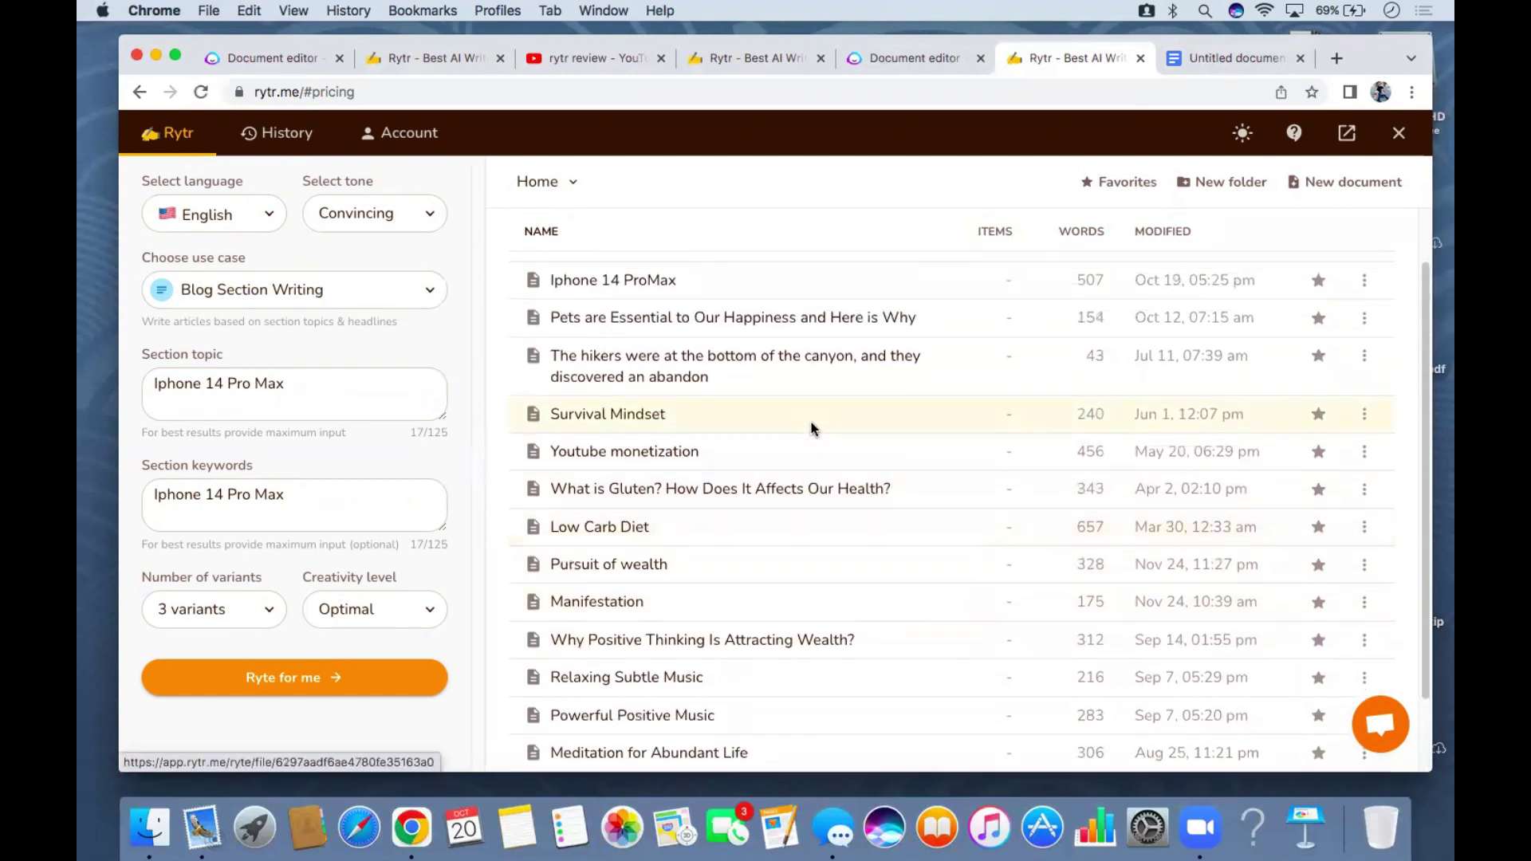
scroll(811, 429, up, 1)
scroll(811, 428, down, 3)
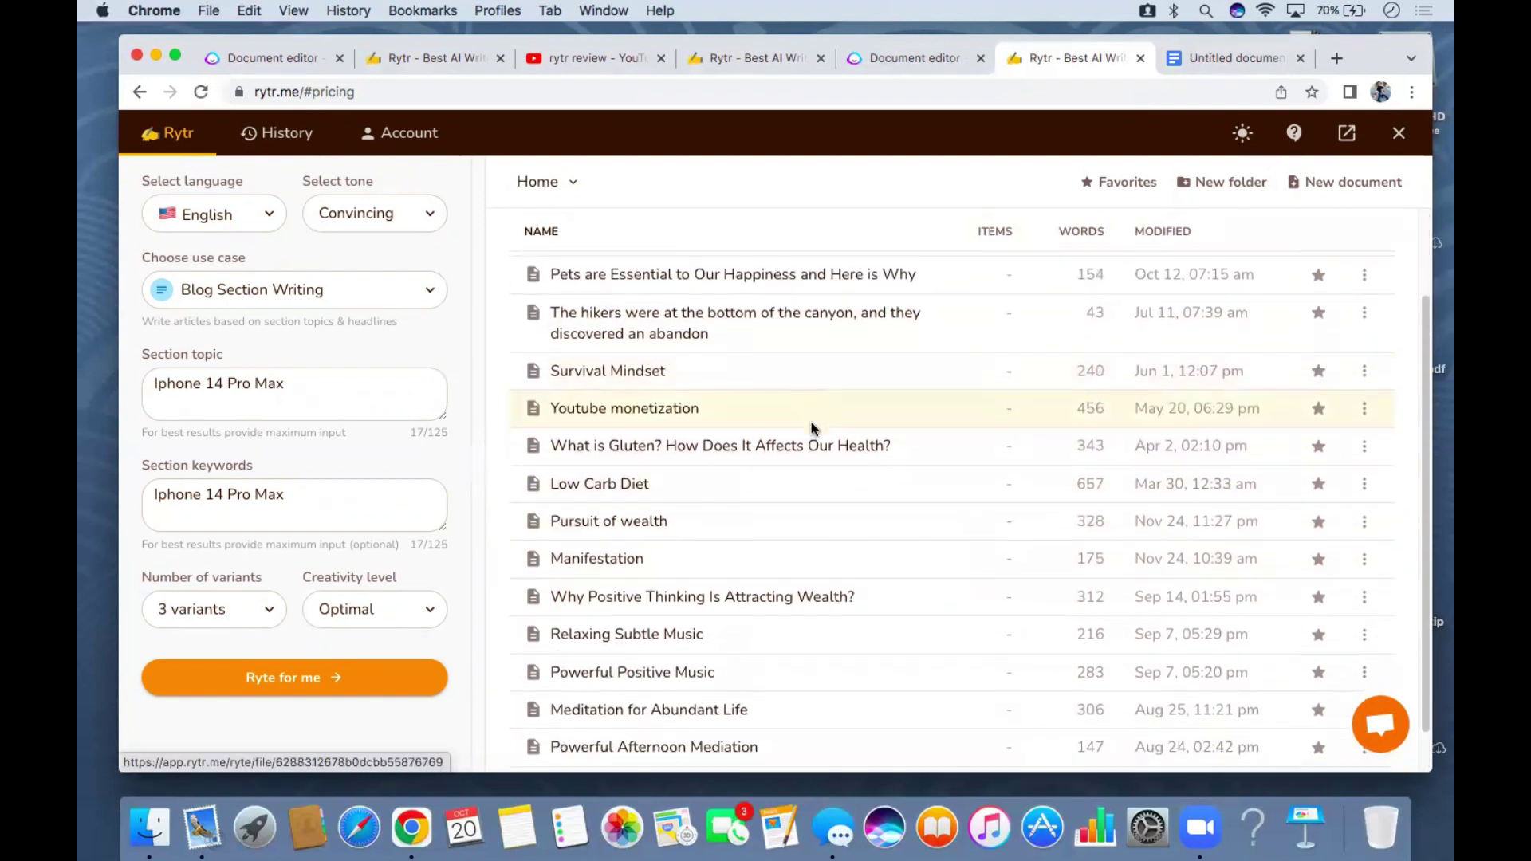
scroll(811, 423, down, 1)
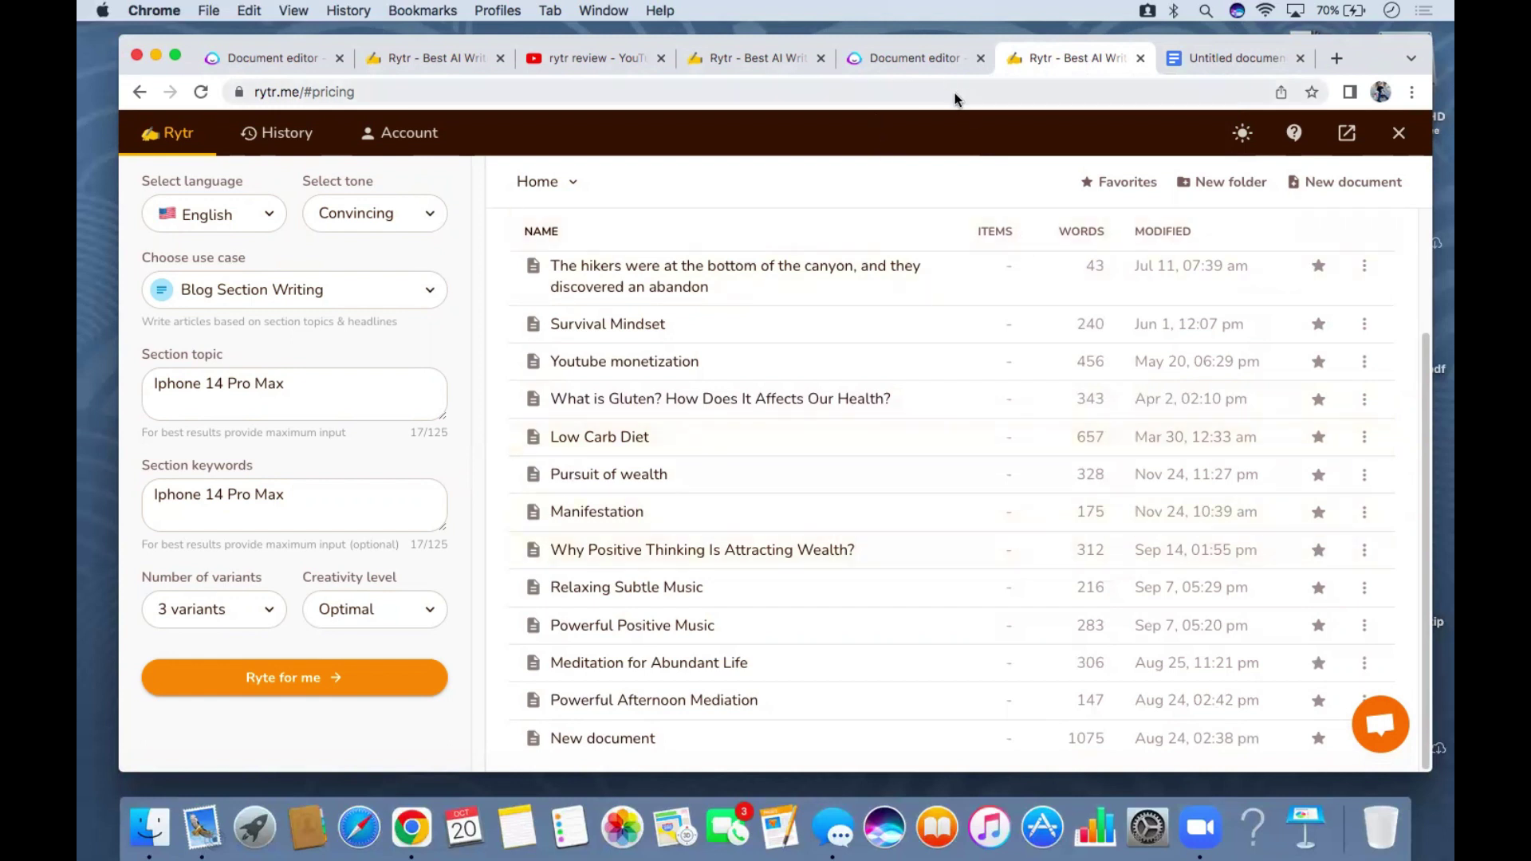
Switch to Jasper's billing page and scroll through the Starter, Boss Mode and Business plan cards.
click(911, 59)
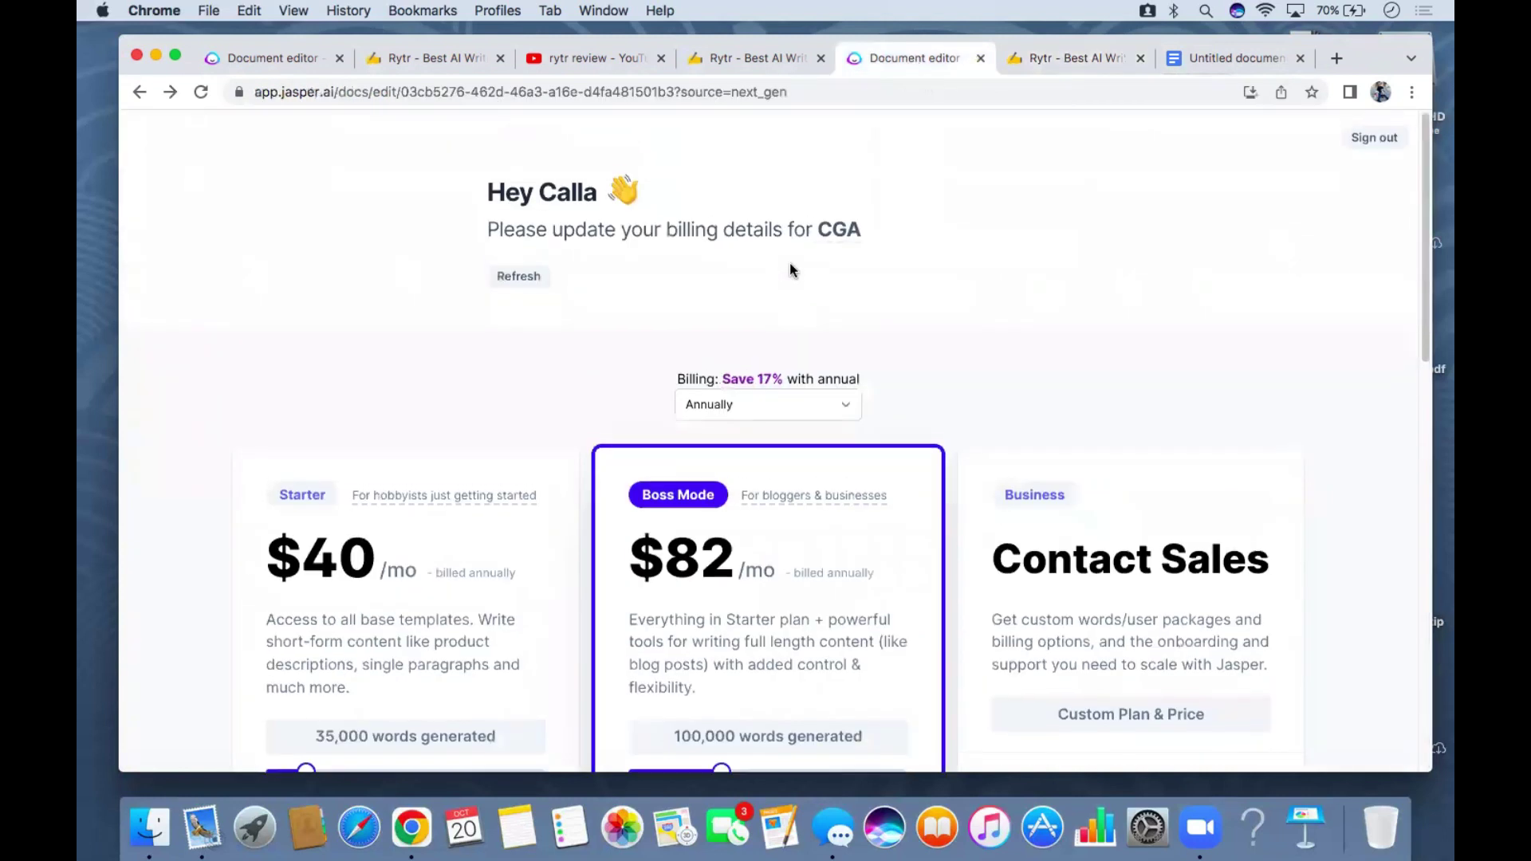
scroll(789, 264, down, 1)
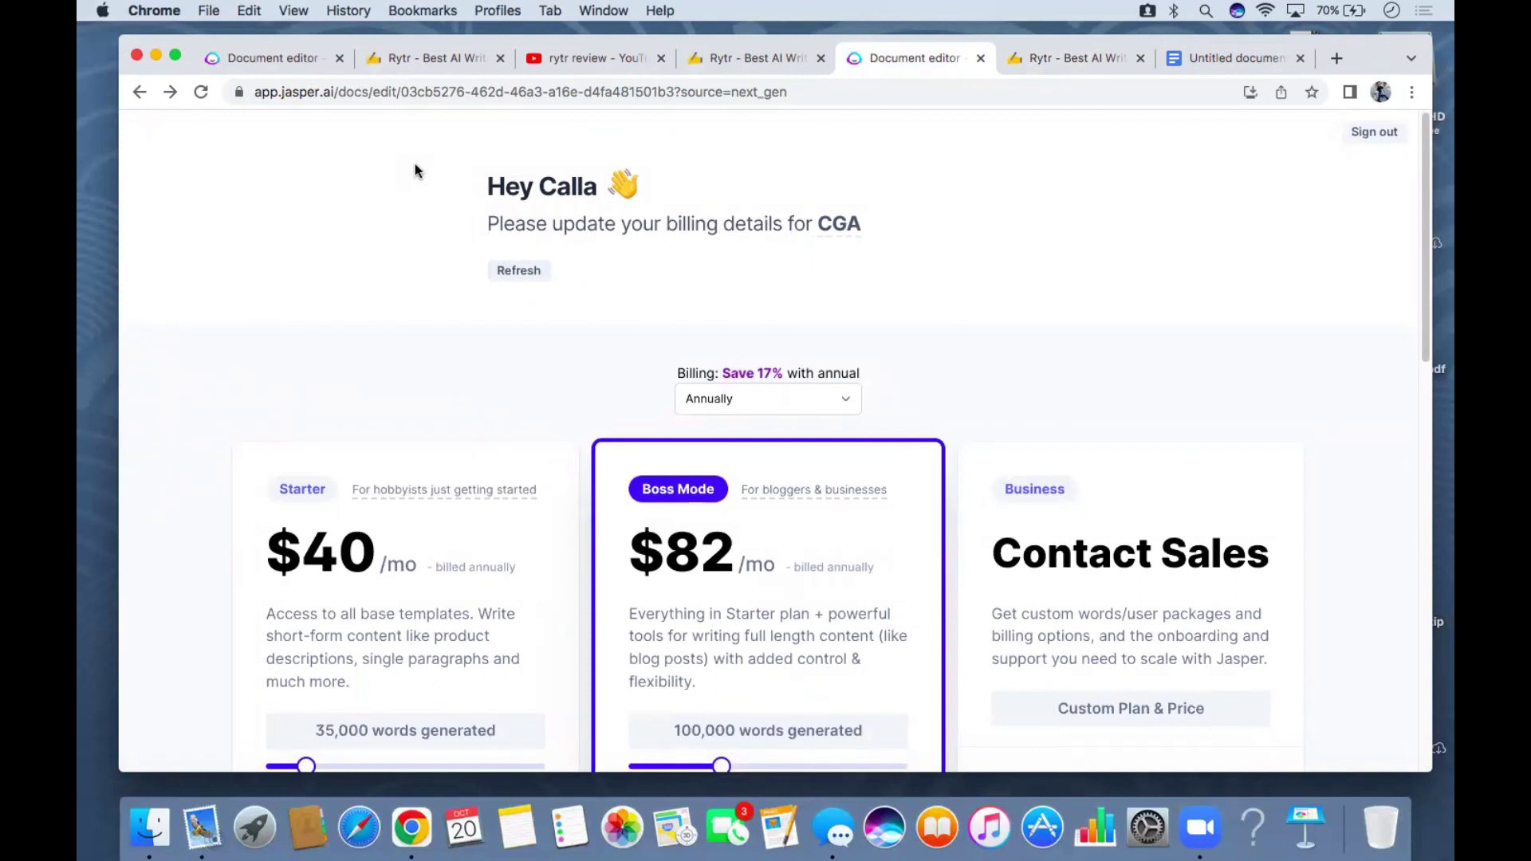
click(407, 94)
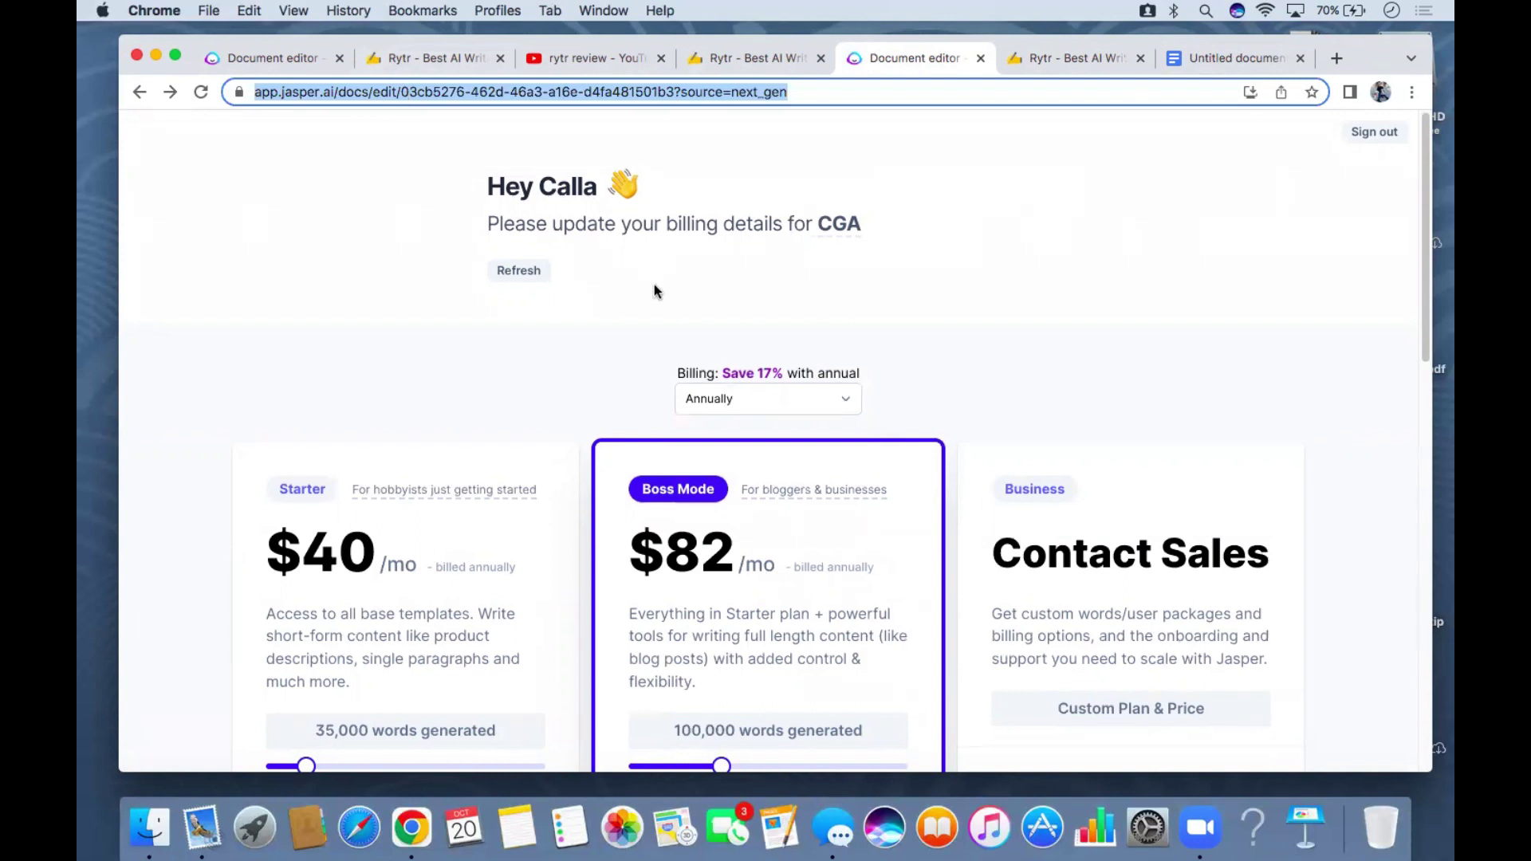
scroll(815, 342, down, 5)
scroll(822, 403, down, 7)
scroll(821, 403, up, 12)
scroll(973, 359, down, 4)
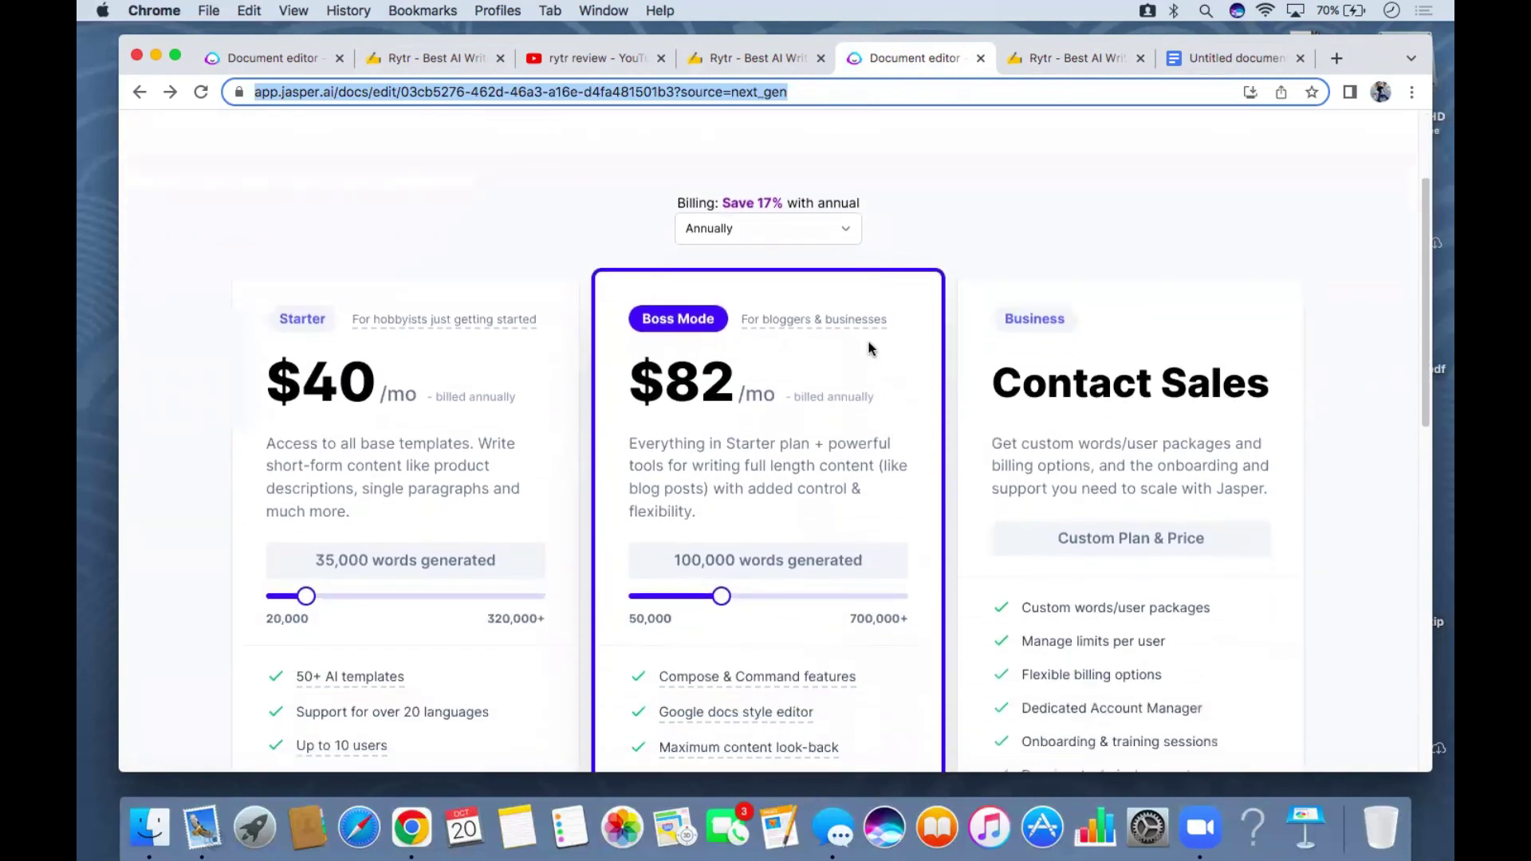
click(868, 346)
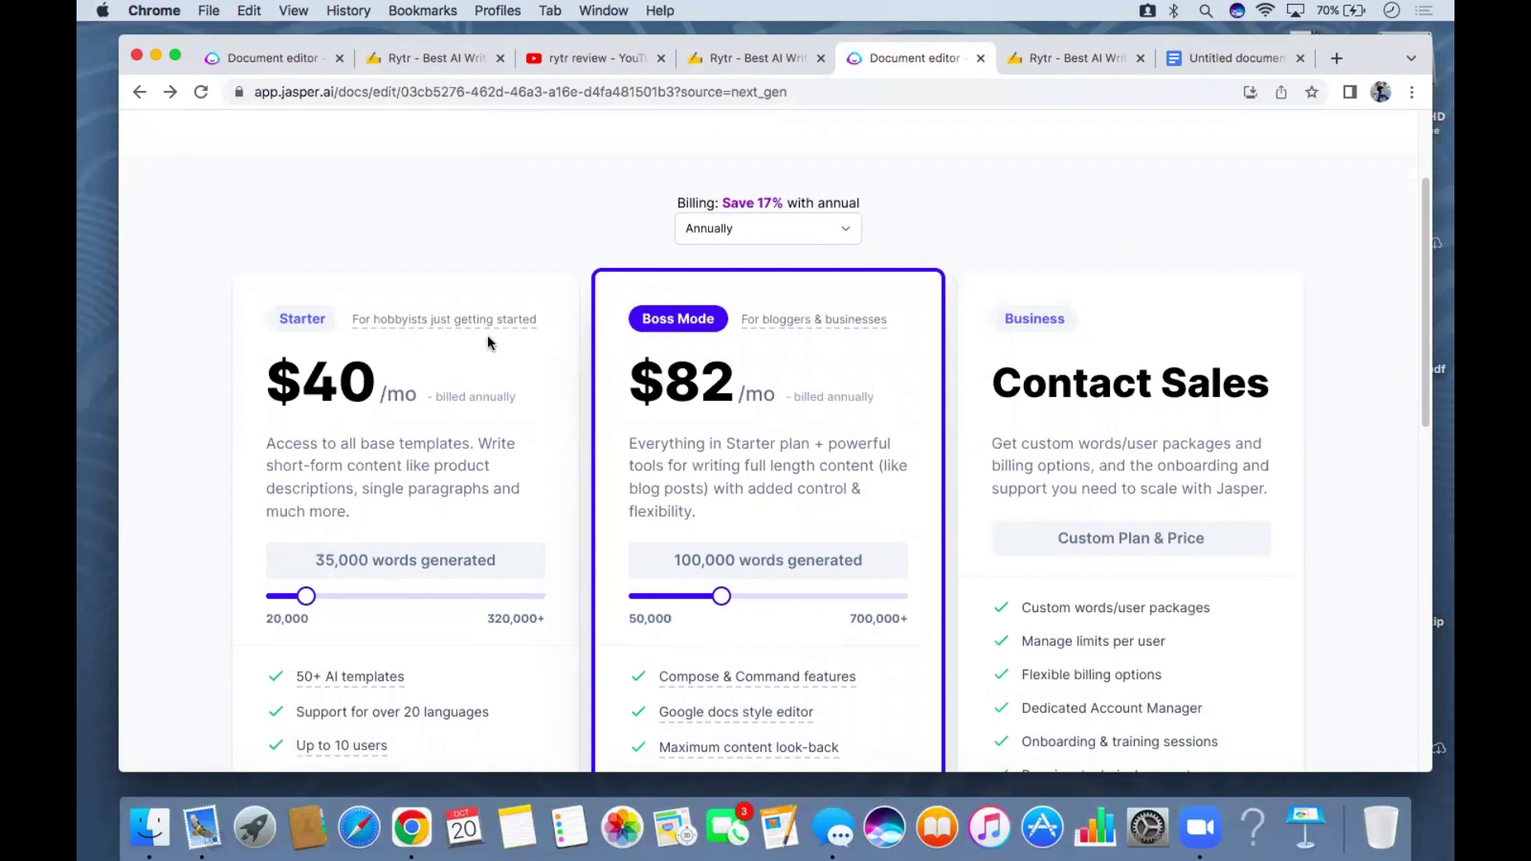
scroll(778, 487, up, 5)
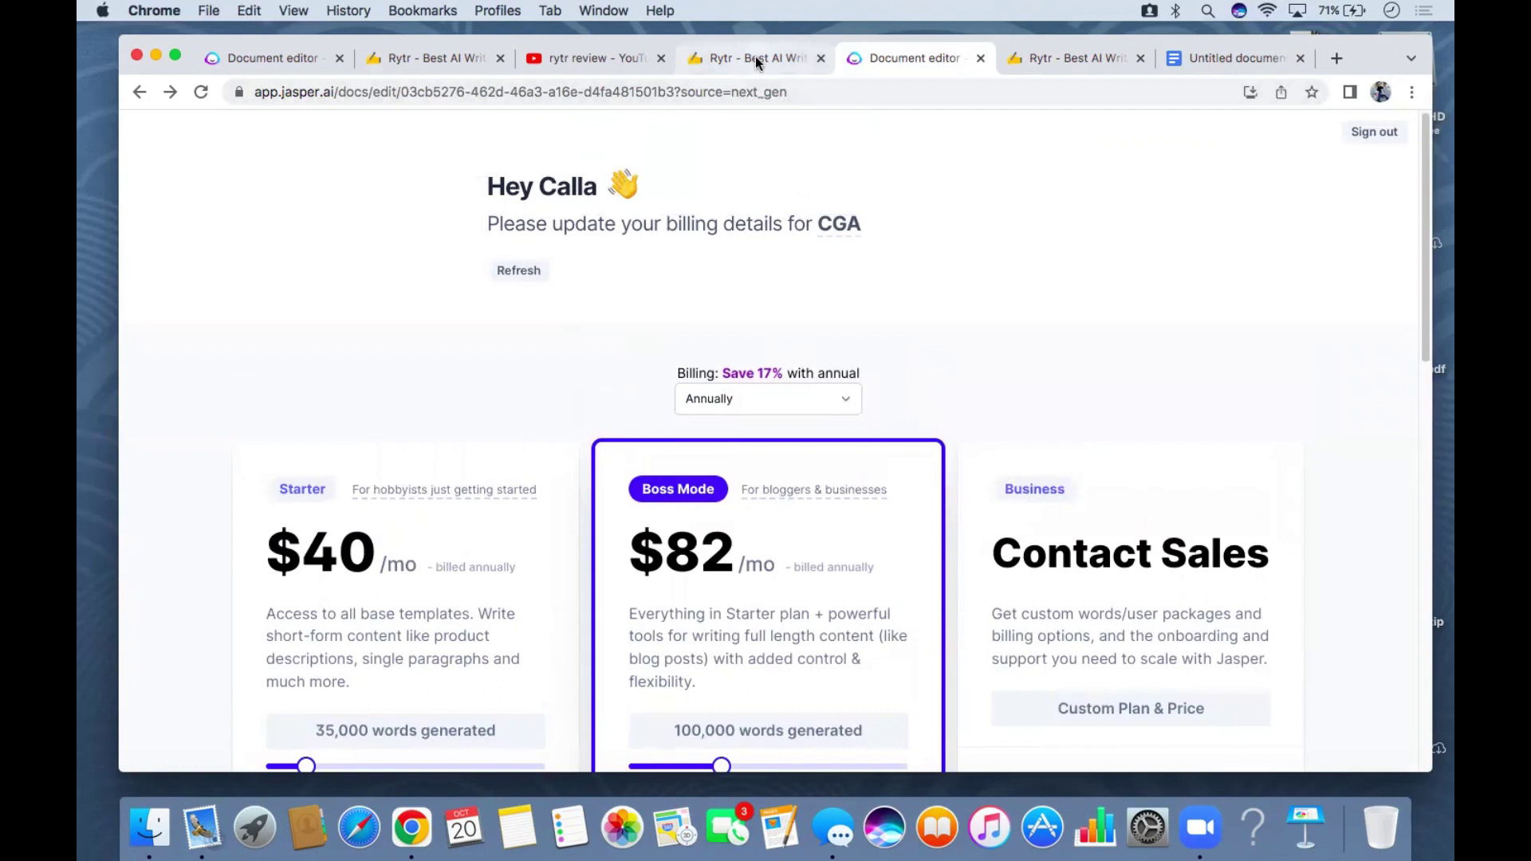
Glance at the Rytr editor and Home tabs, then return to Jasper's pricing page.
click(754, 55)
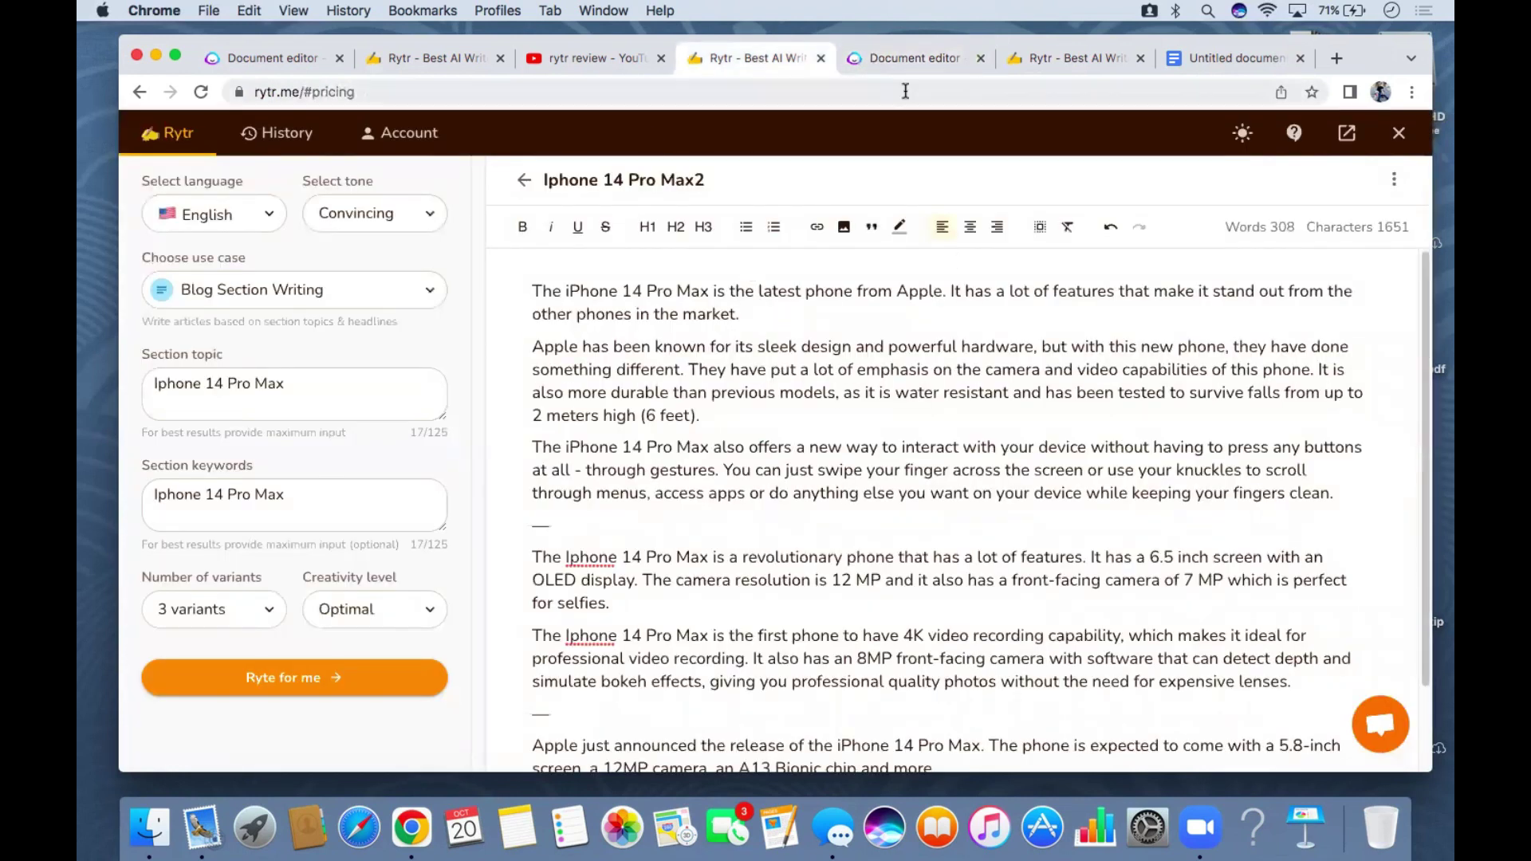
click(1060, 57)
click(442, 70)
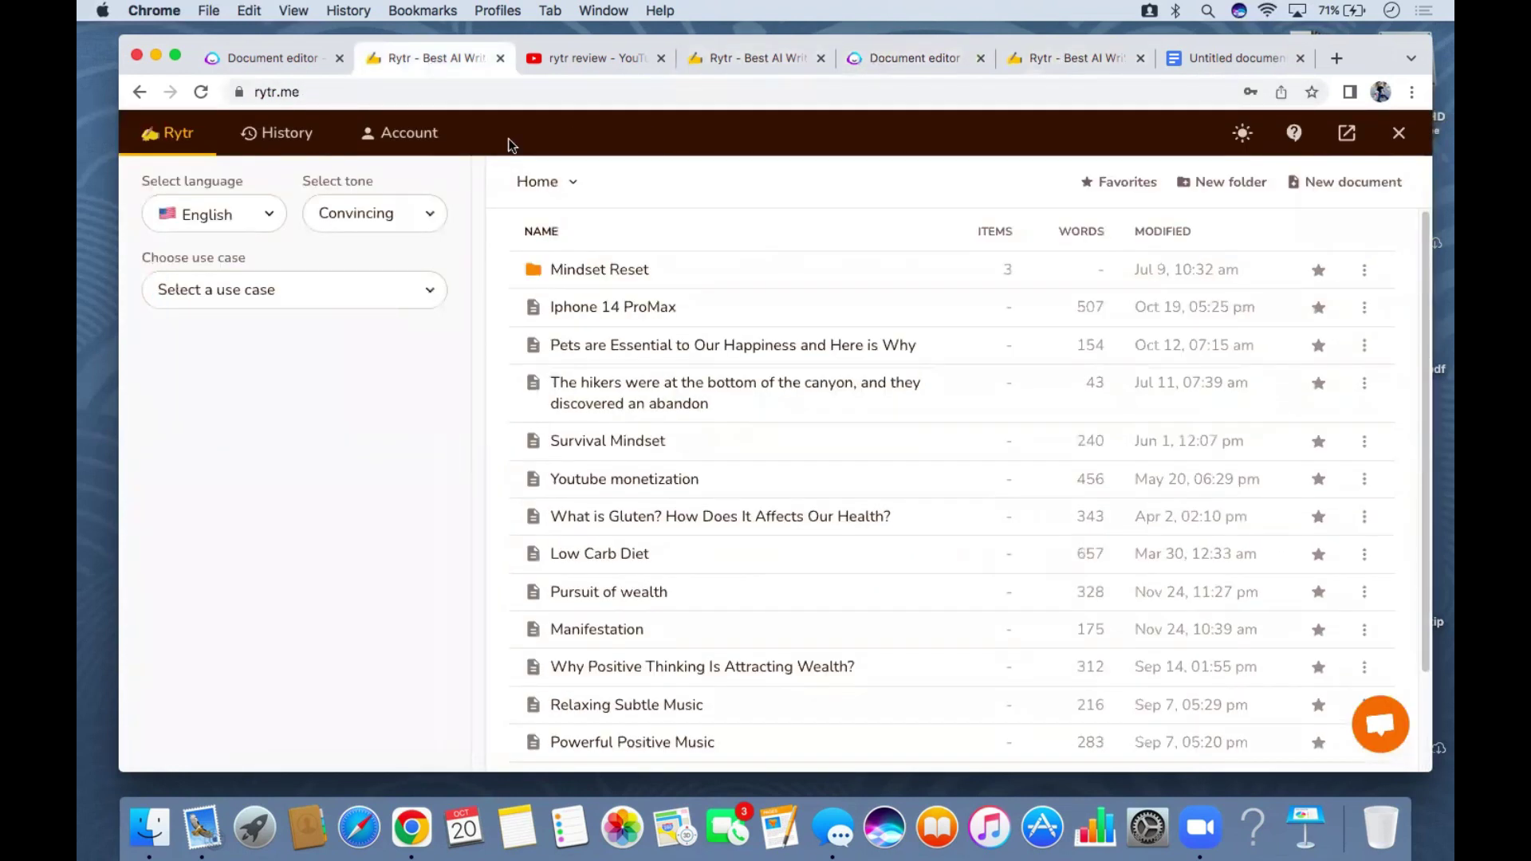
click(921, 60)
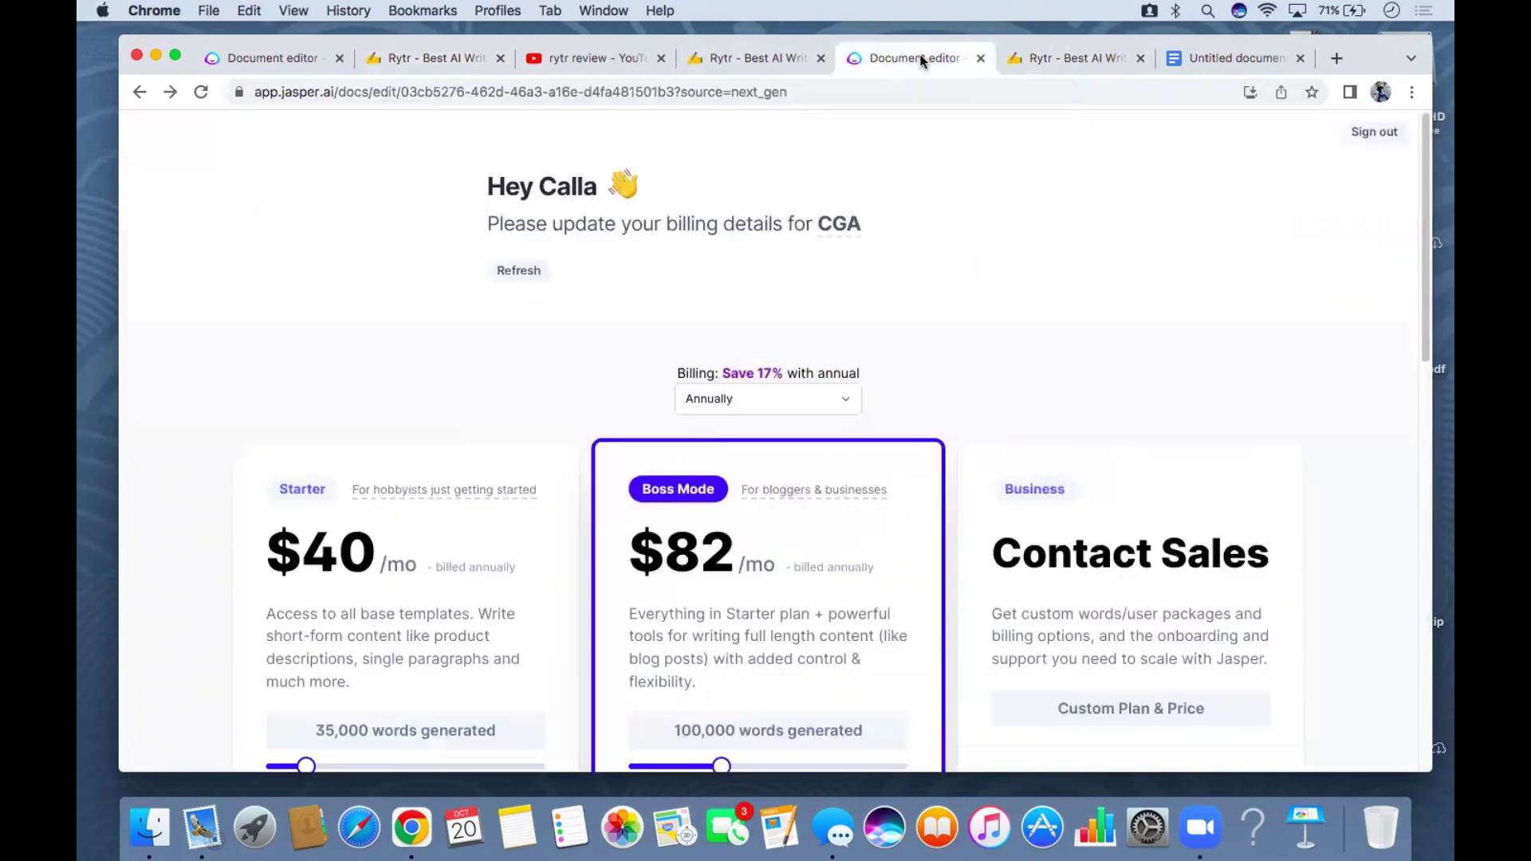
scroll(815, 357, down, 5)
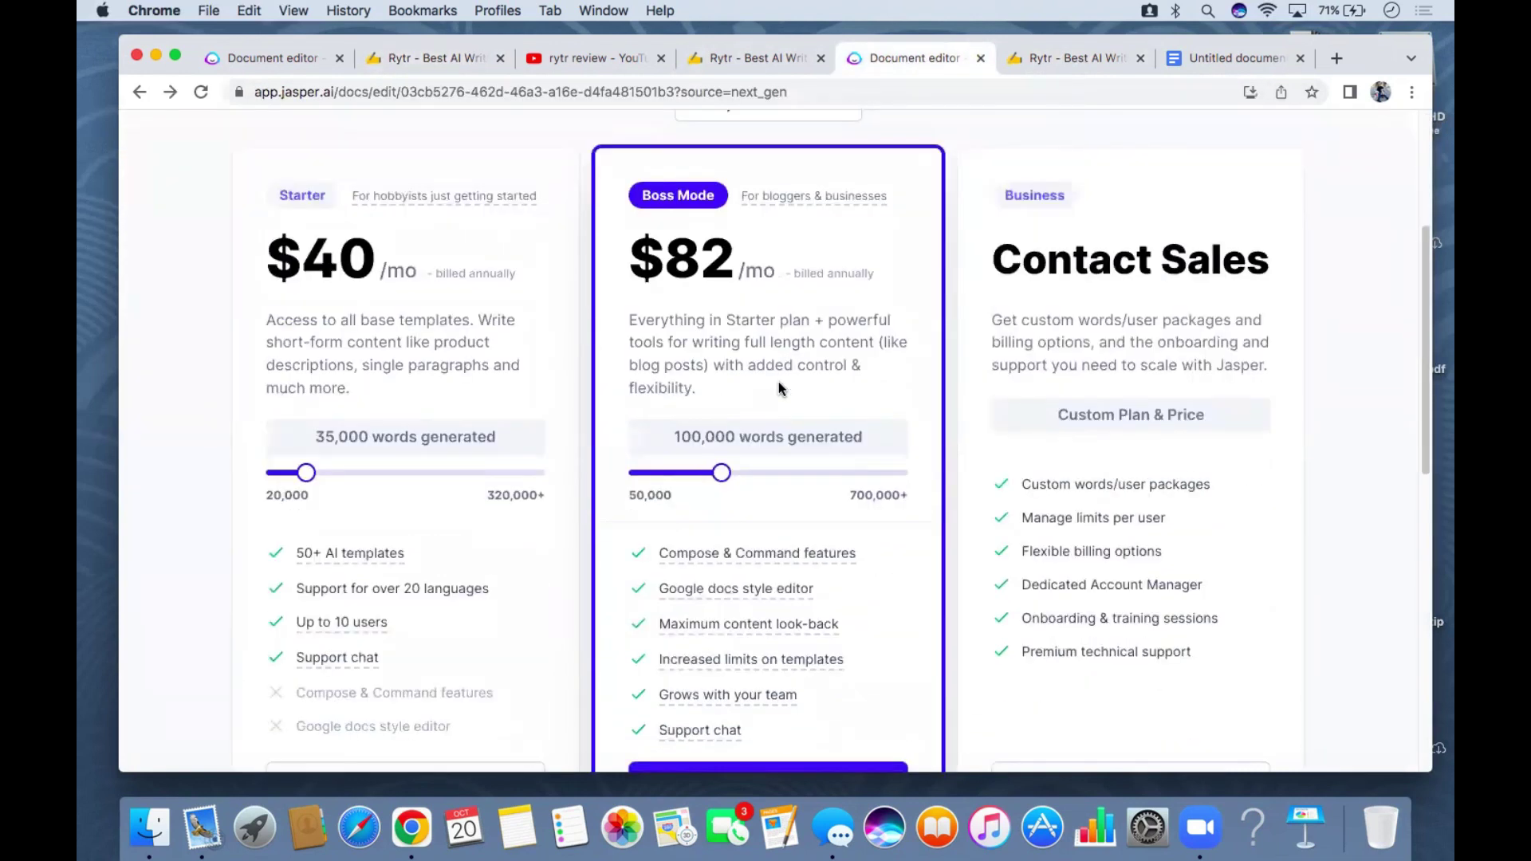
scroll(779, 386, up, 5)
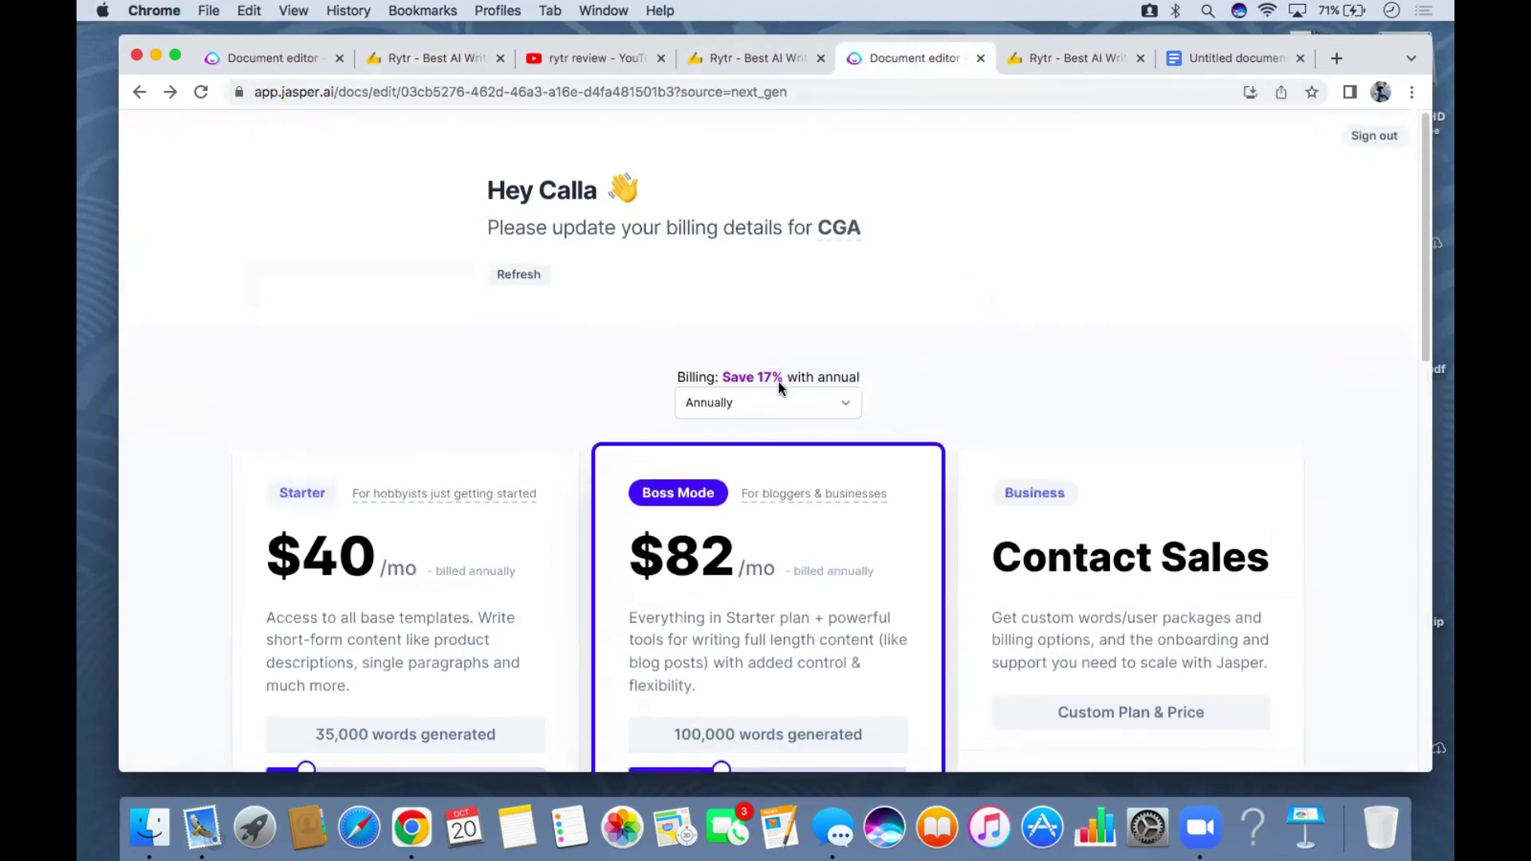
right_click(620, 567)
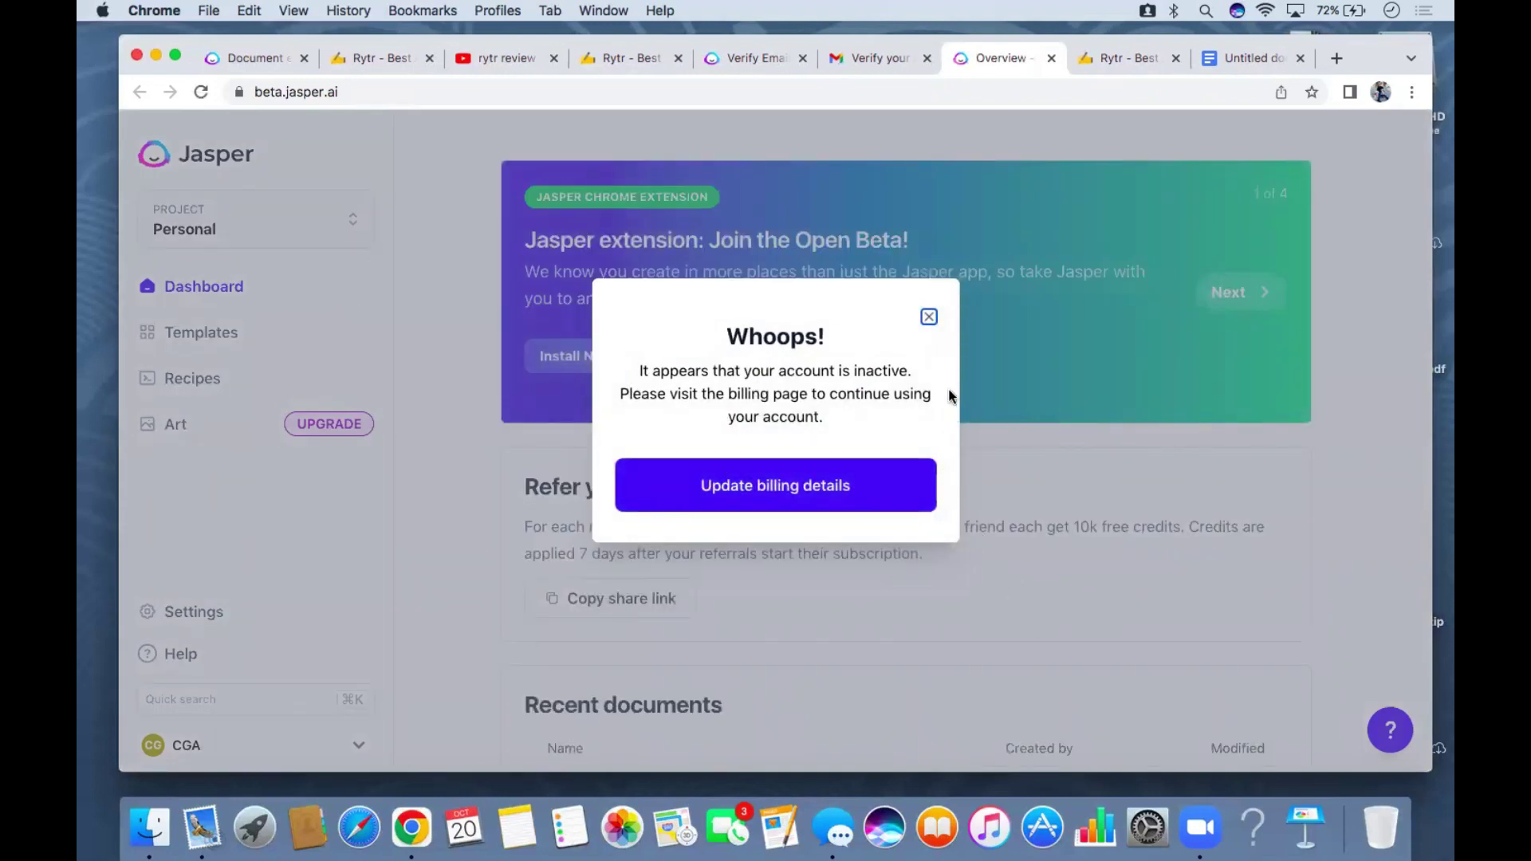
click(931, 318)
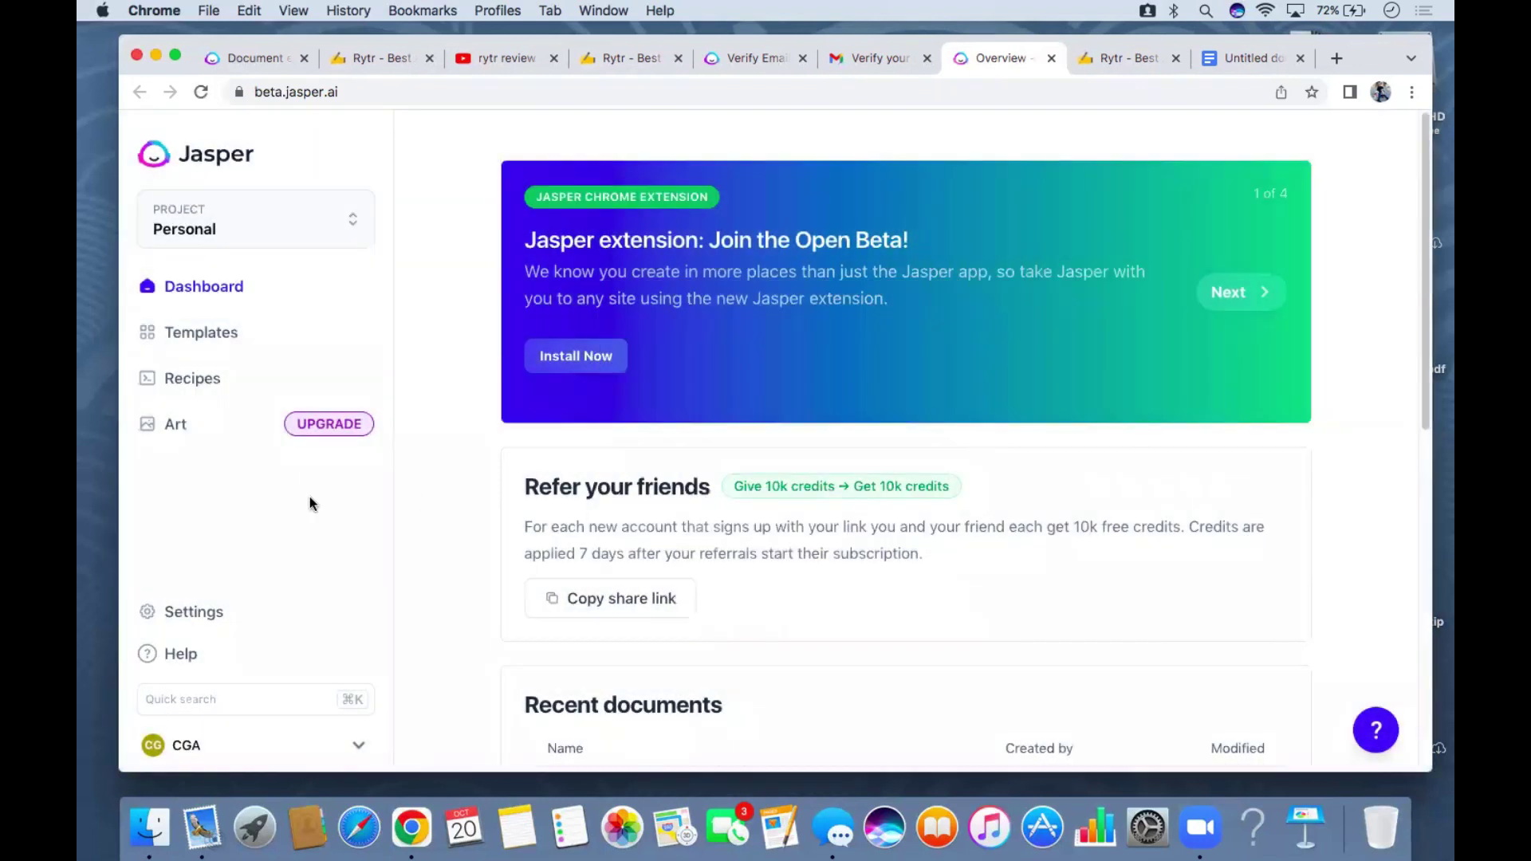
scroll(309, 499, down, 2)
scroll(310, 497, down, 2)
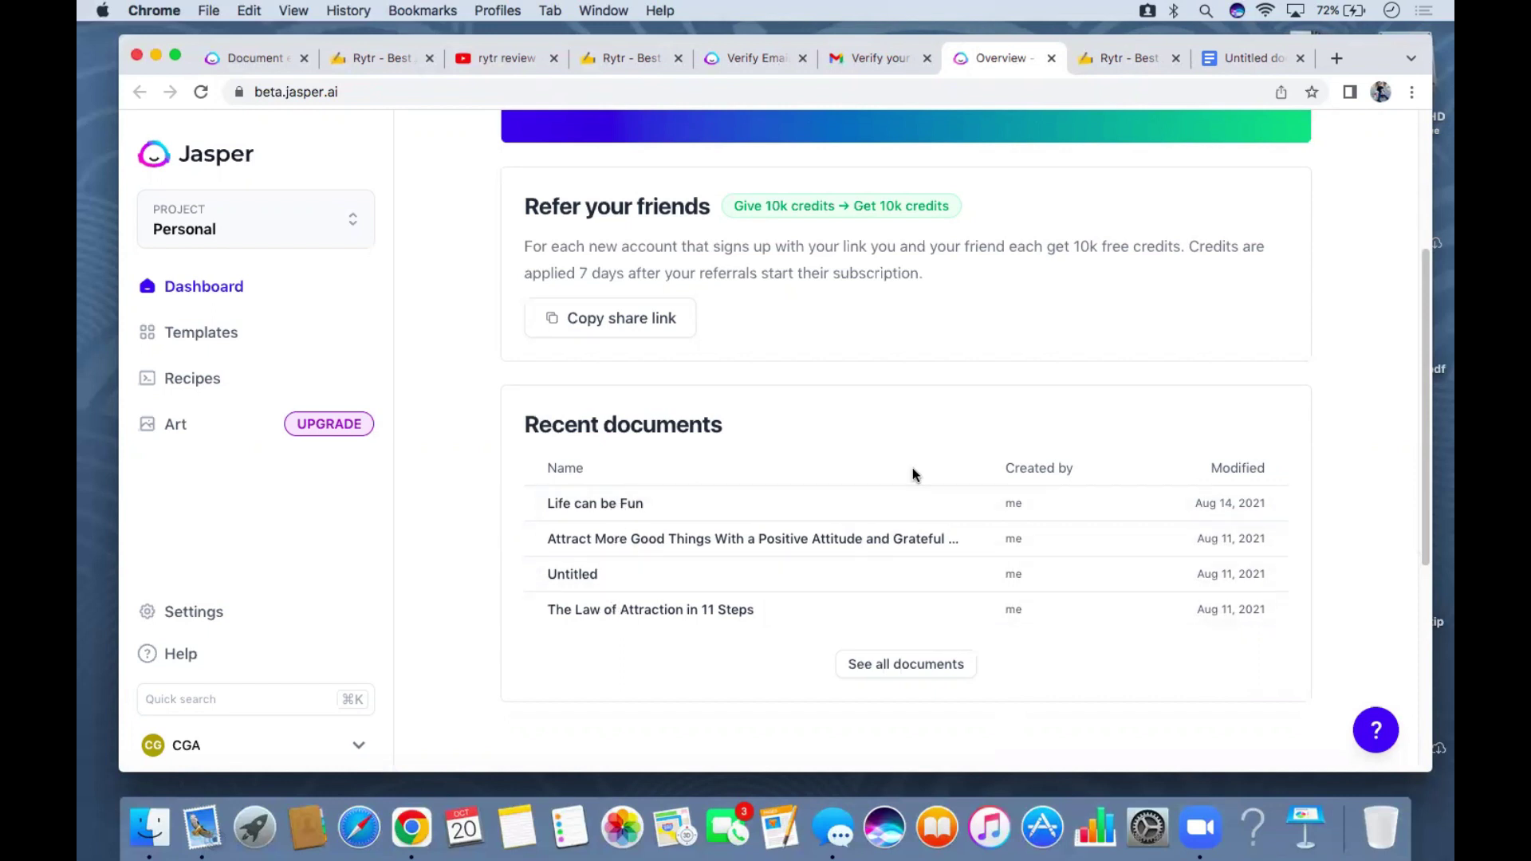
scroll(913, 472, up, 4)
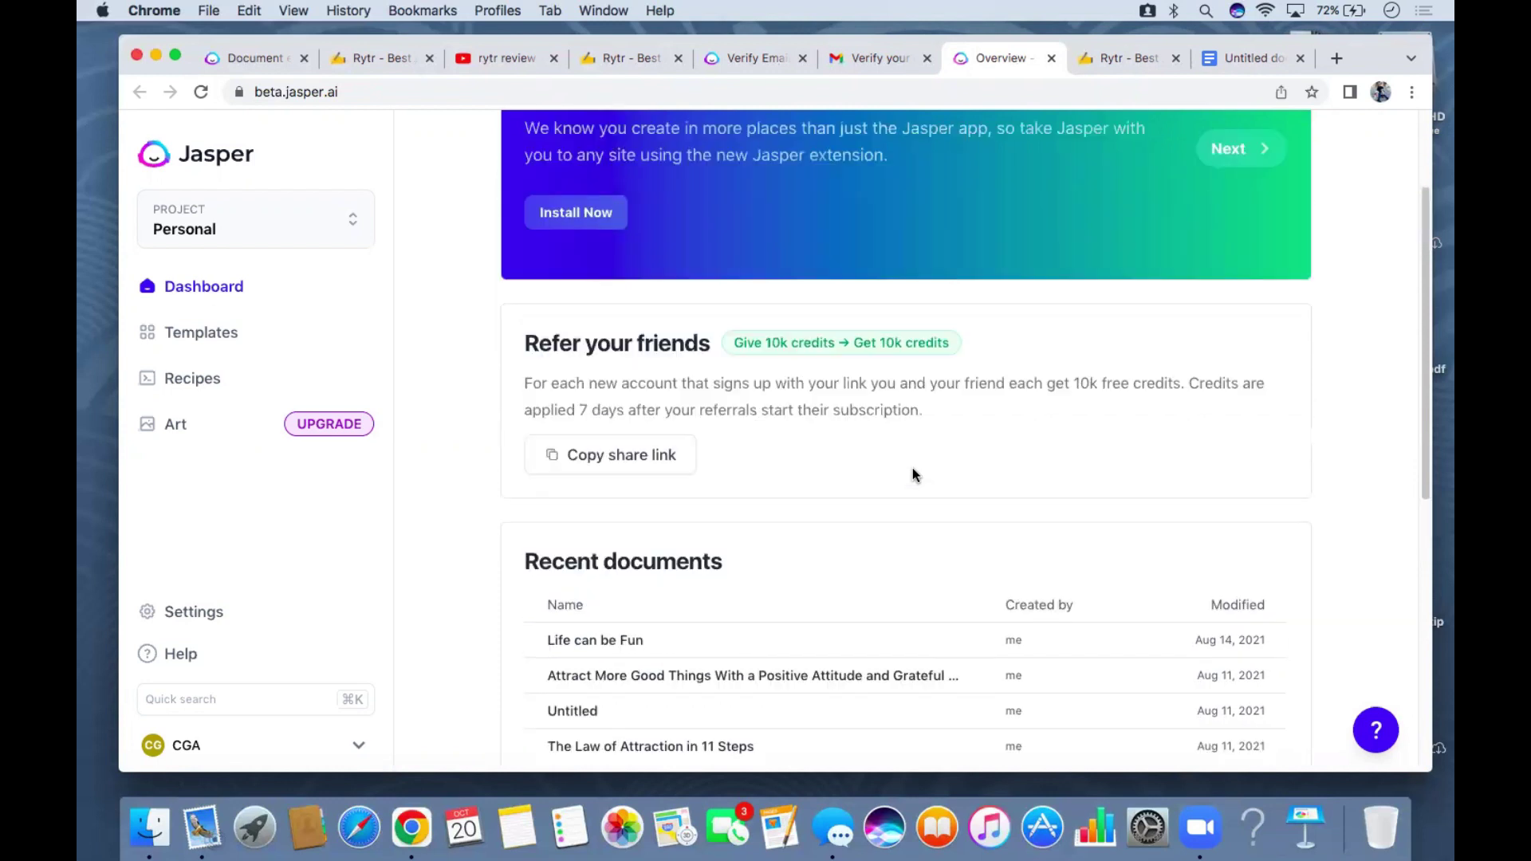
scroll(914, 470, down, 5)
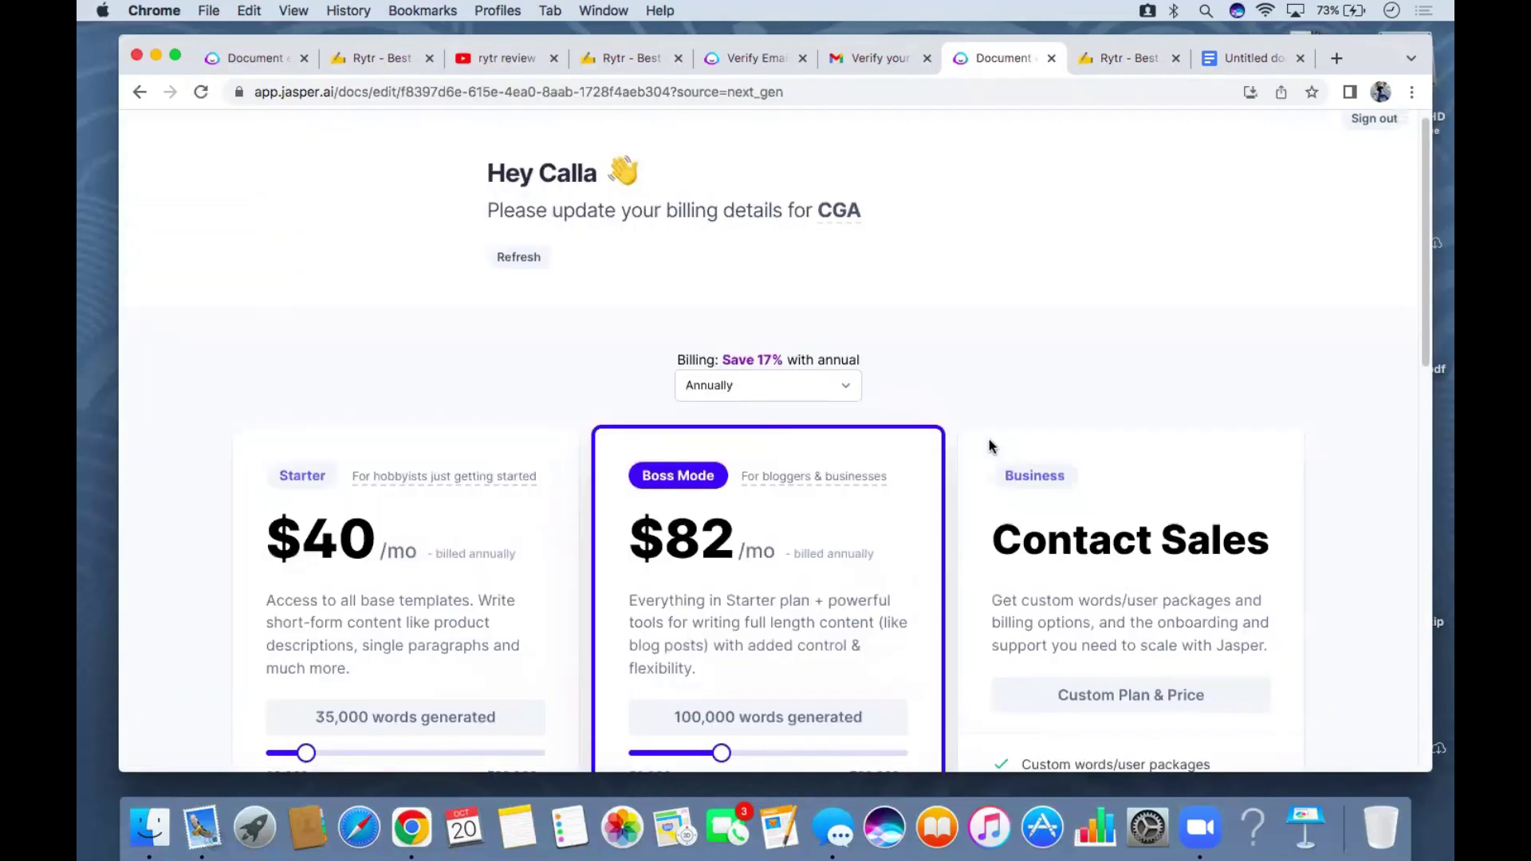
Open Jasper's Boss Mode checkout at $990.00 per year, then switch back to Rytr's document list.
scroll(989, 445, down, 3)
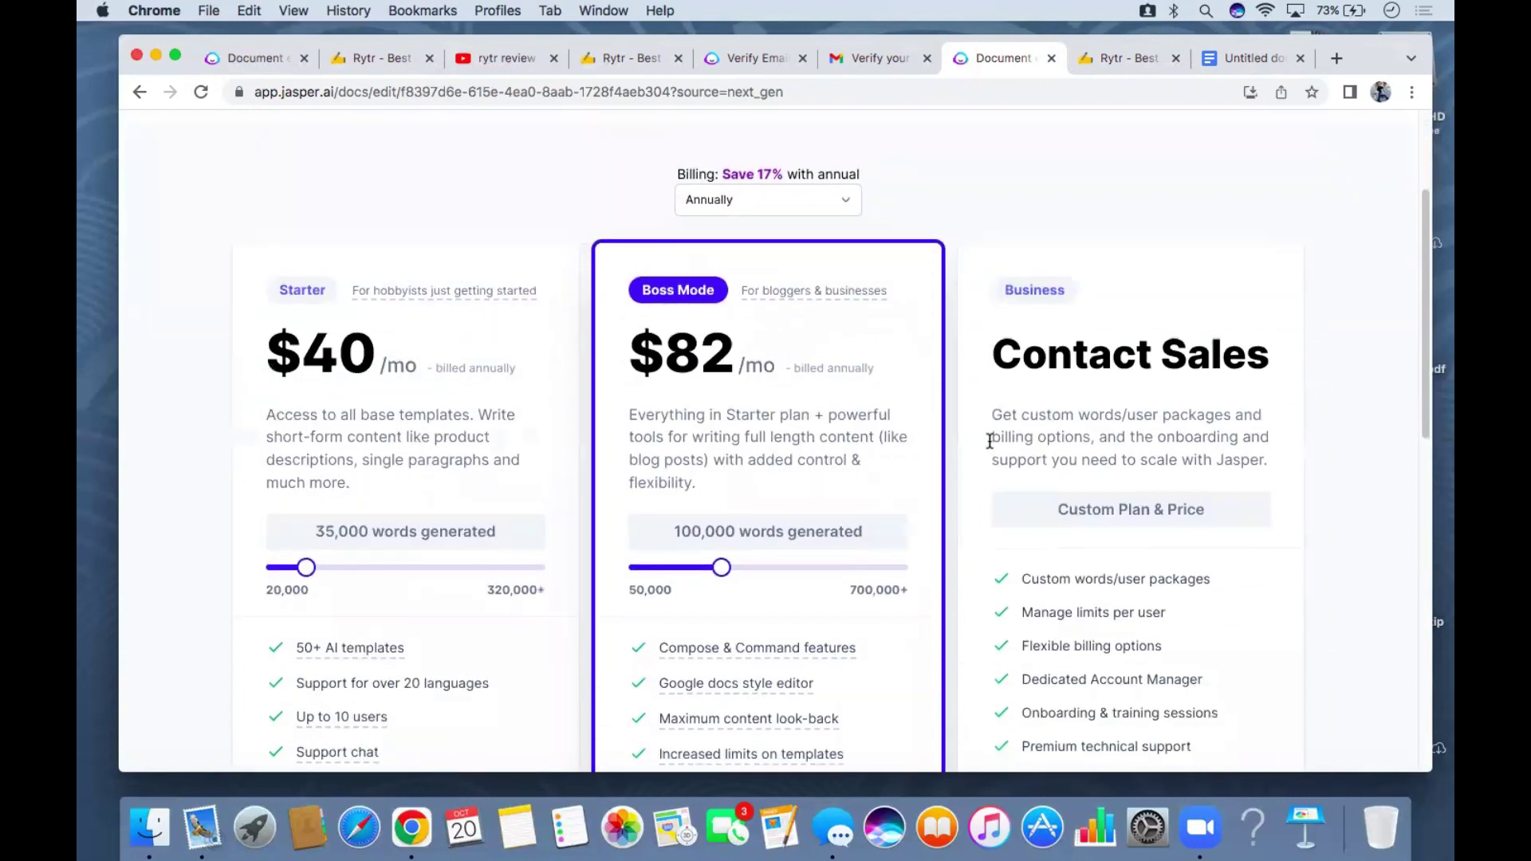
scroll(732, 513, up, 3)
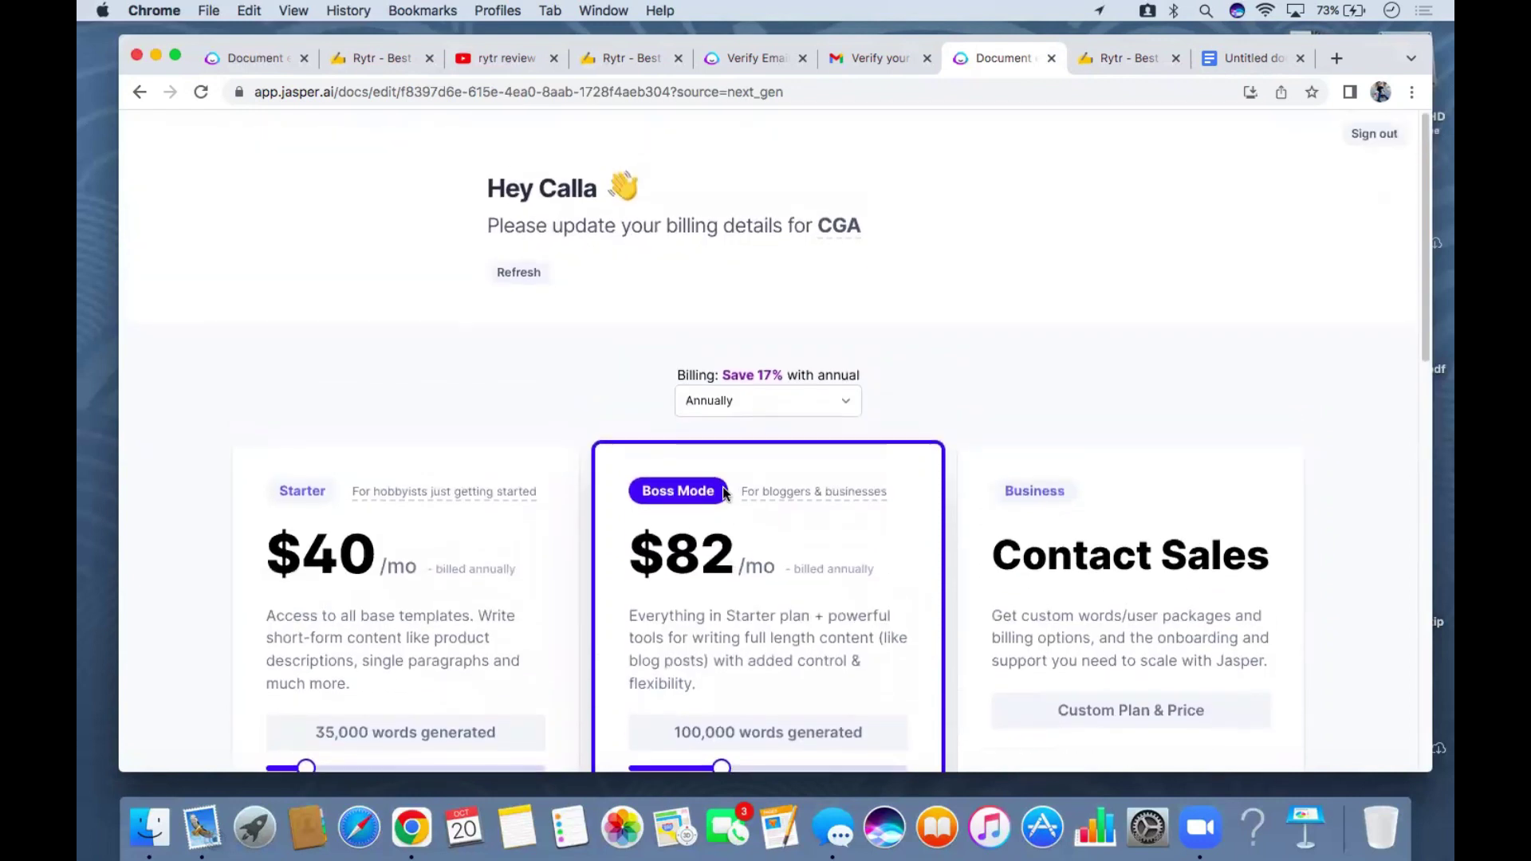
scroll(826, 338, down, 5)
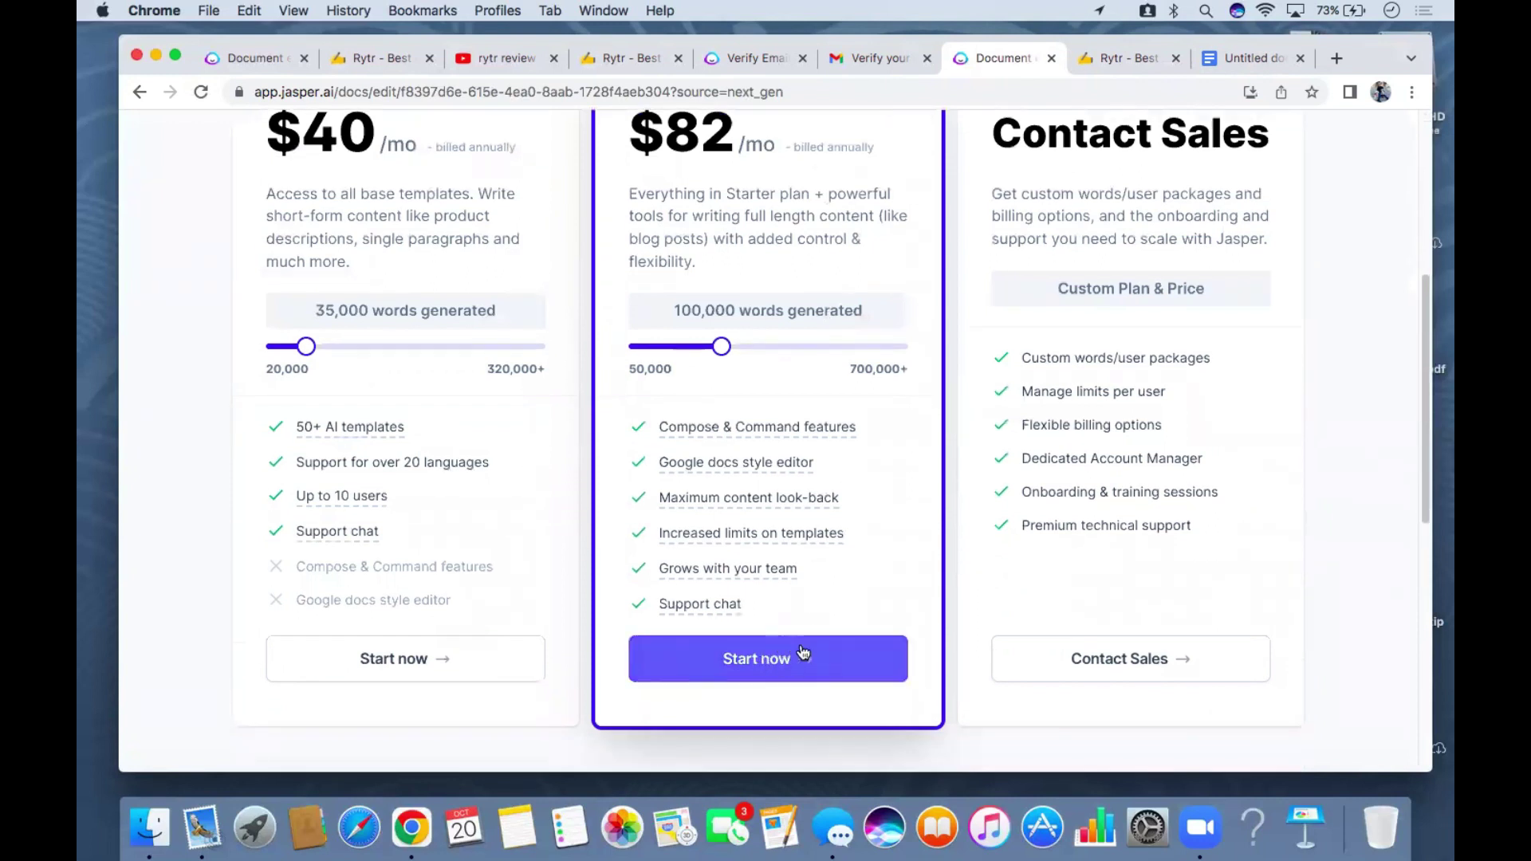
click(788, 668)
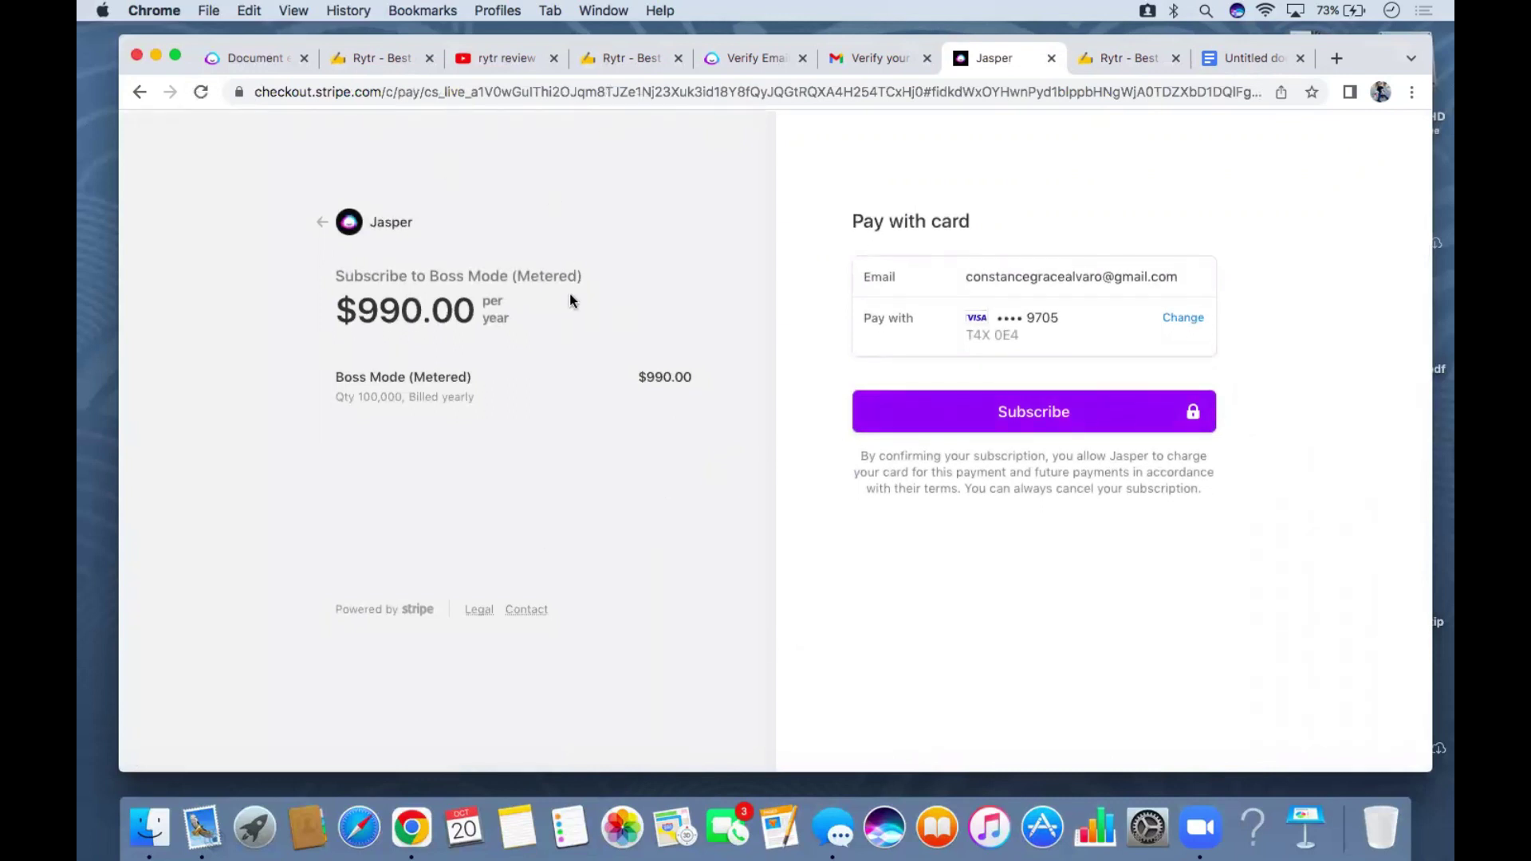
click(1133, 59)
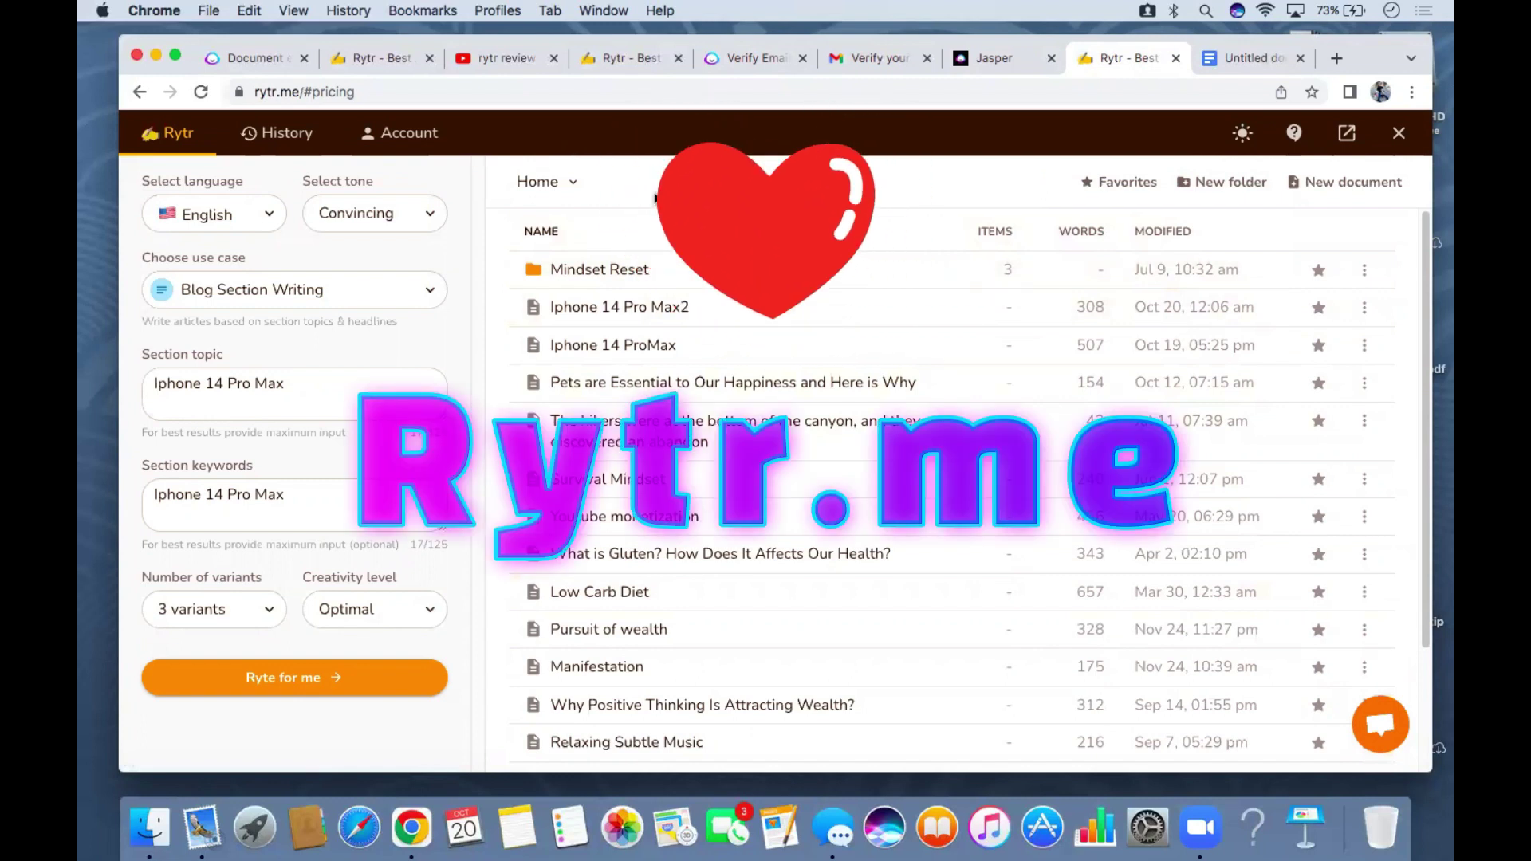
scroll(788, 348, down, 2)
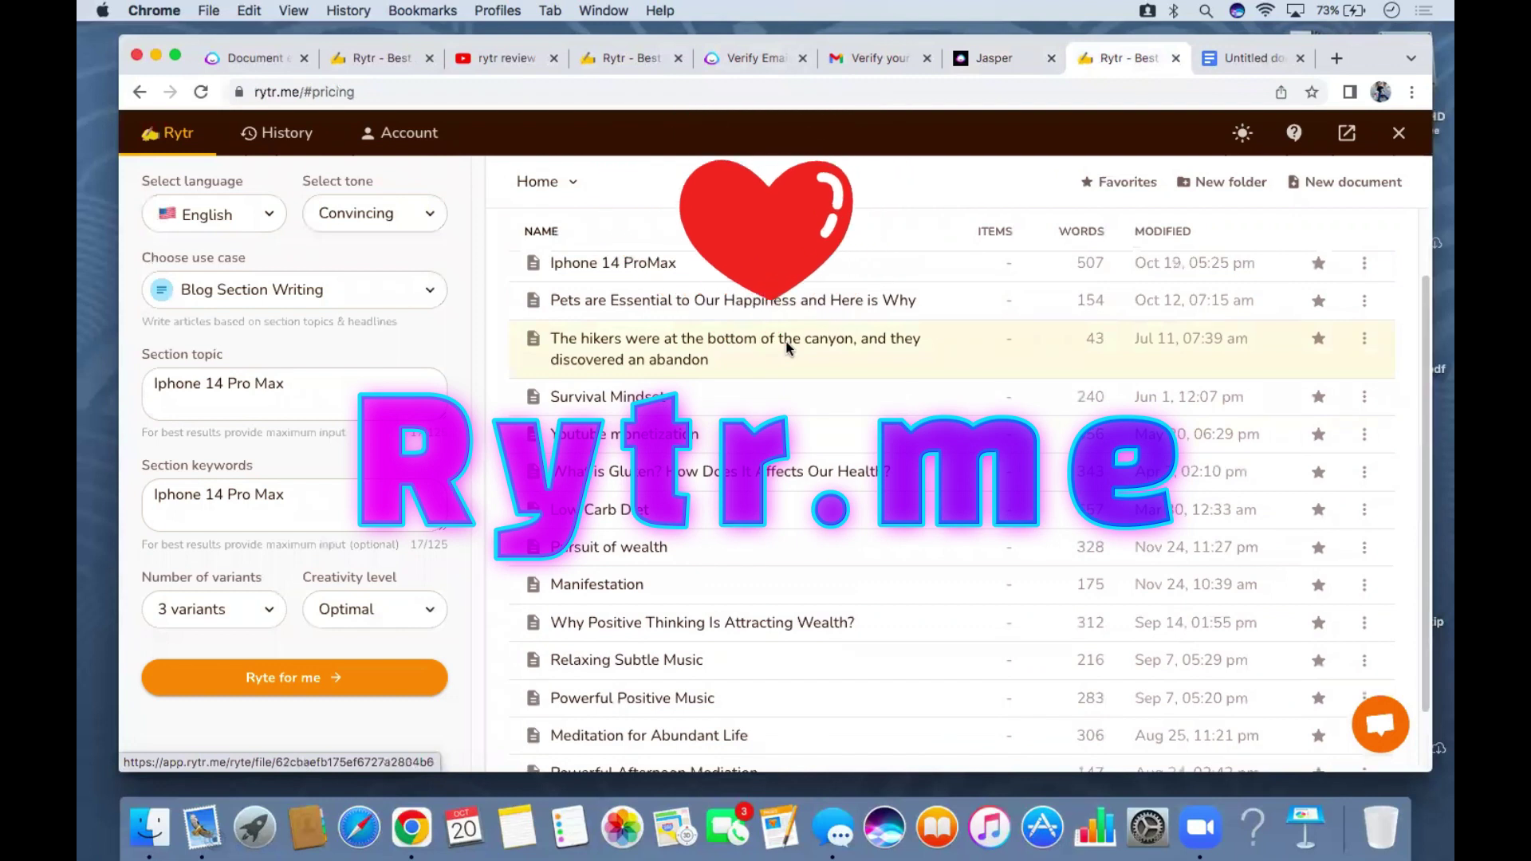